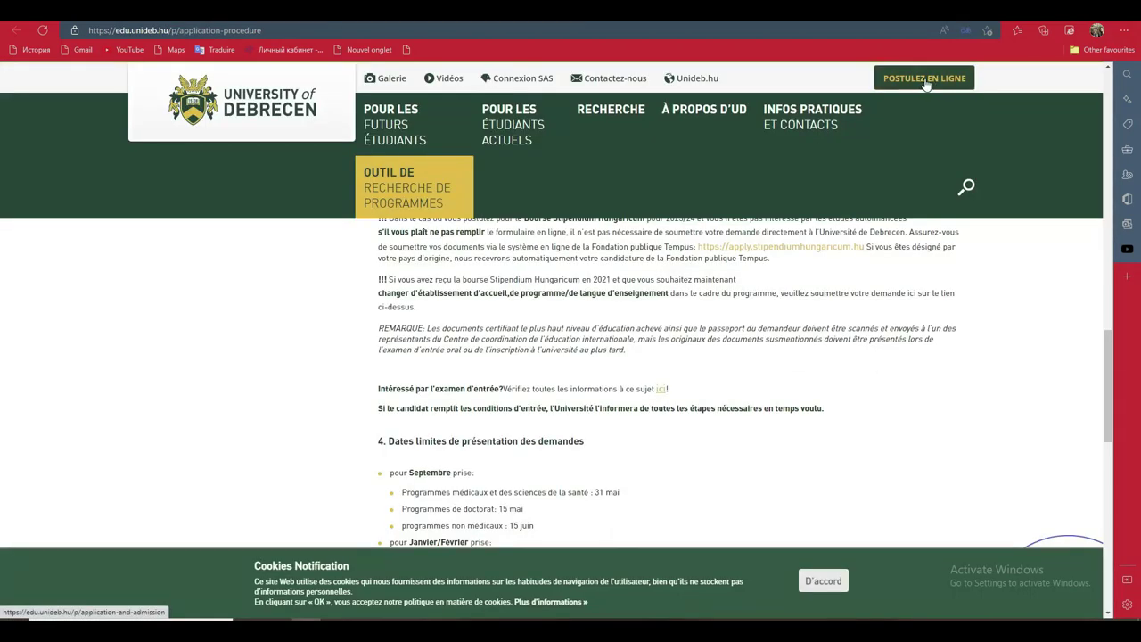
Open the online application form (POSTULEZ EN LIGNE) and translate the page to French
left_click(926, 80)
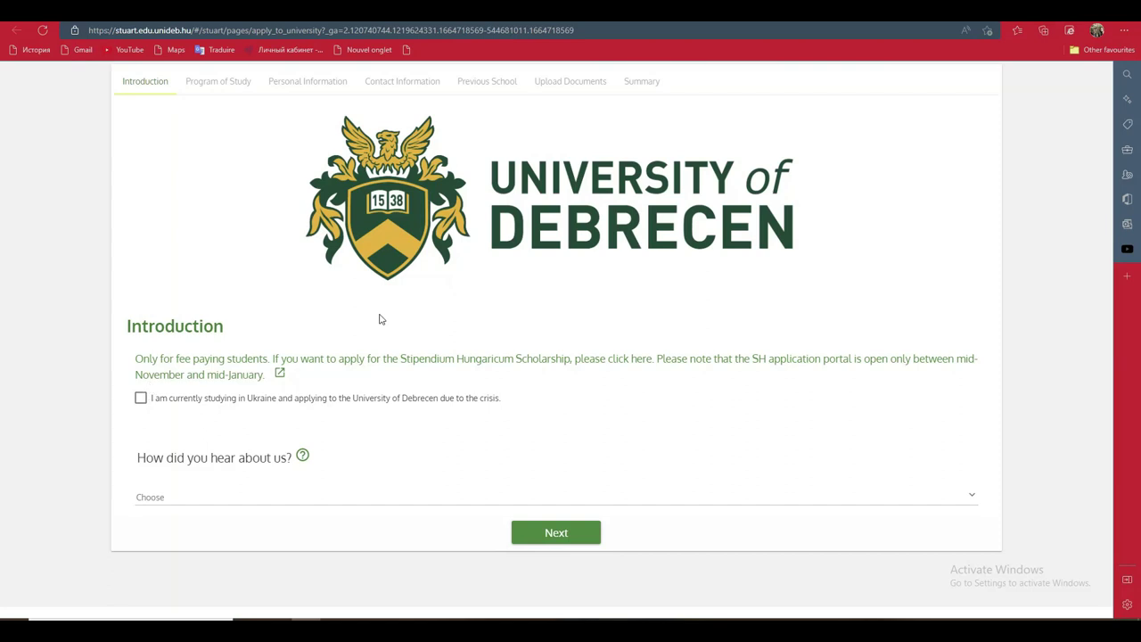
right_click(561, 279)
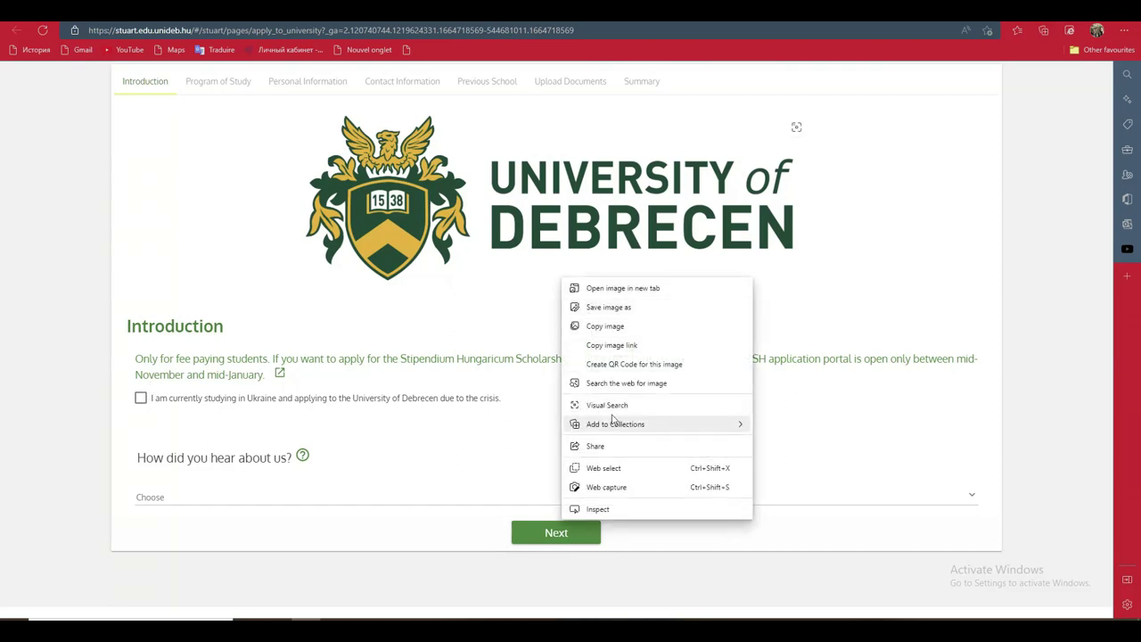
right_click(762, 550)
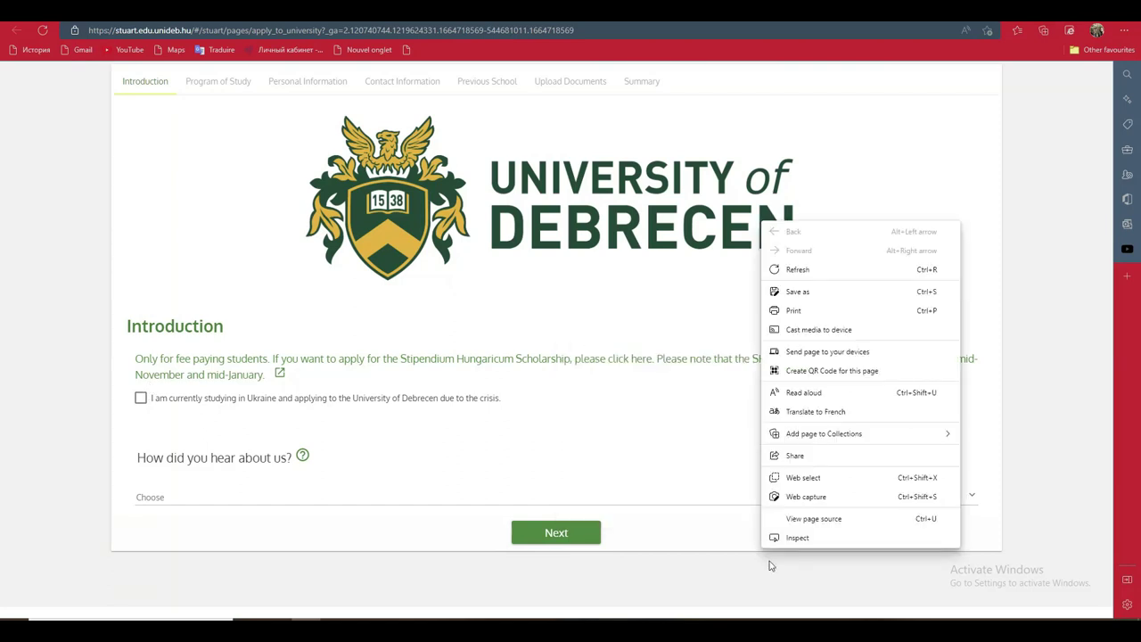
left_click(818, 413)
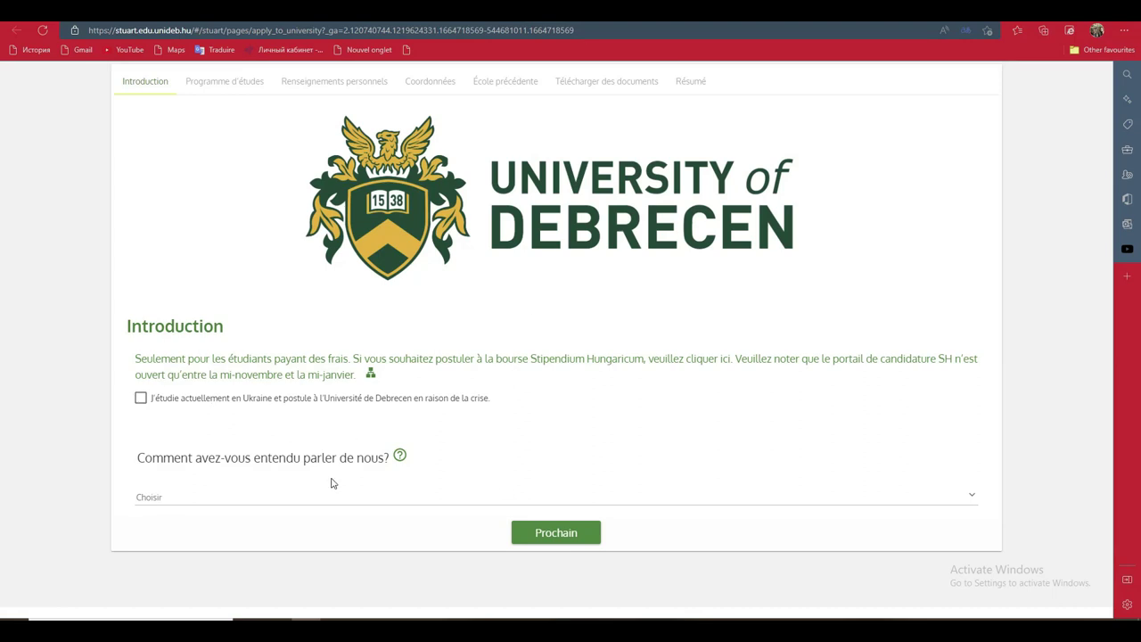
Answer Youtube for how you heard about the university, then continue to Programme d'études
left_click(178, 496)
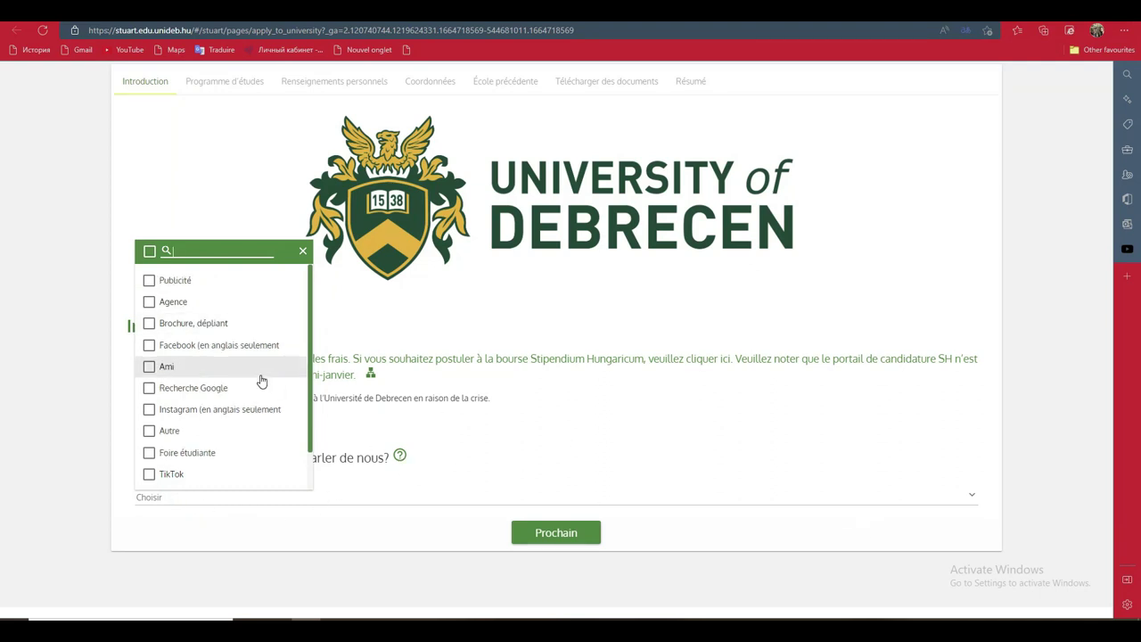
scroll(312, 330, "down", 2)
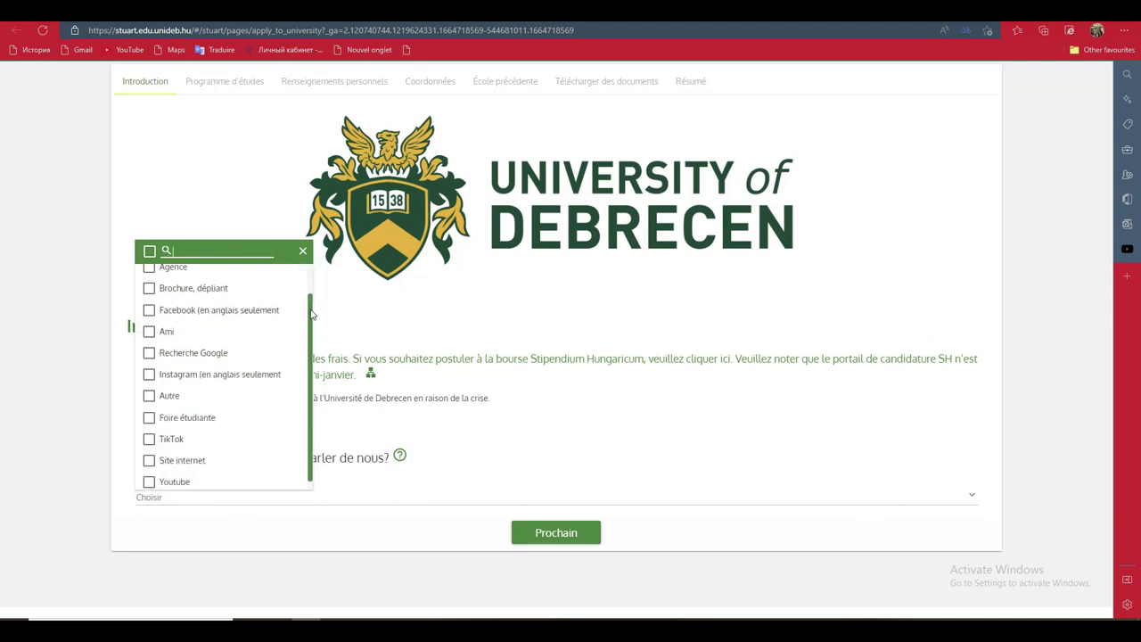
left_click(150, 474)
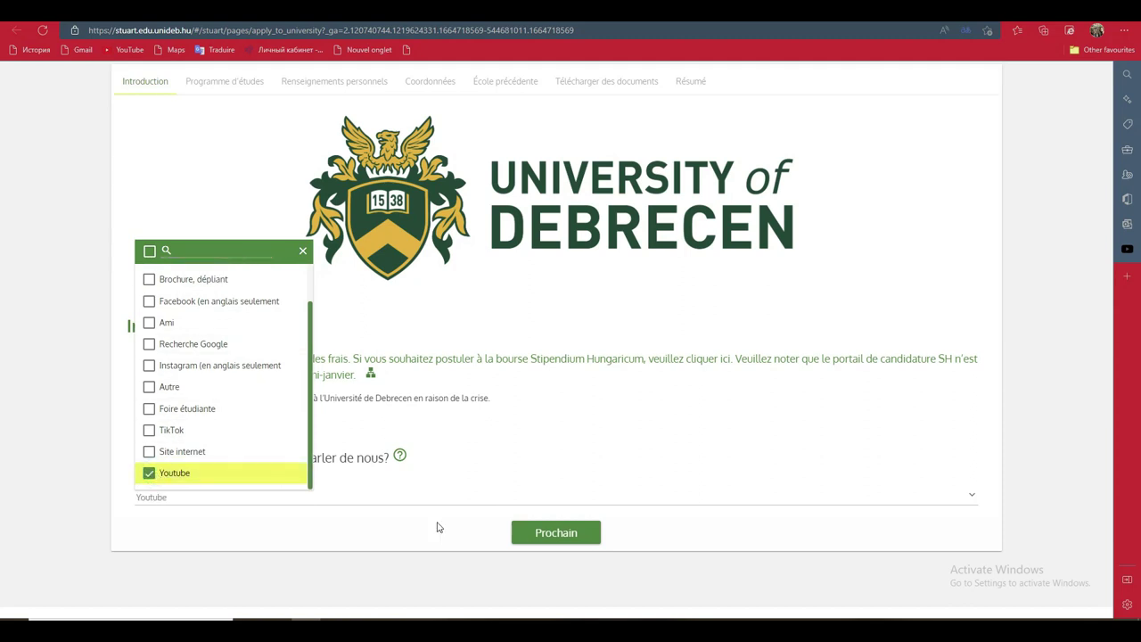
left_click(543, 535)
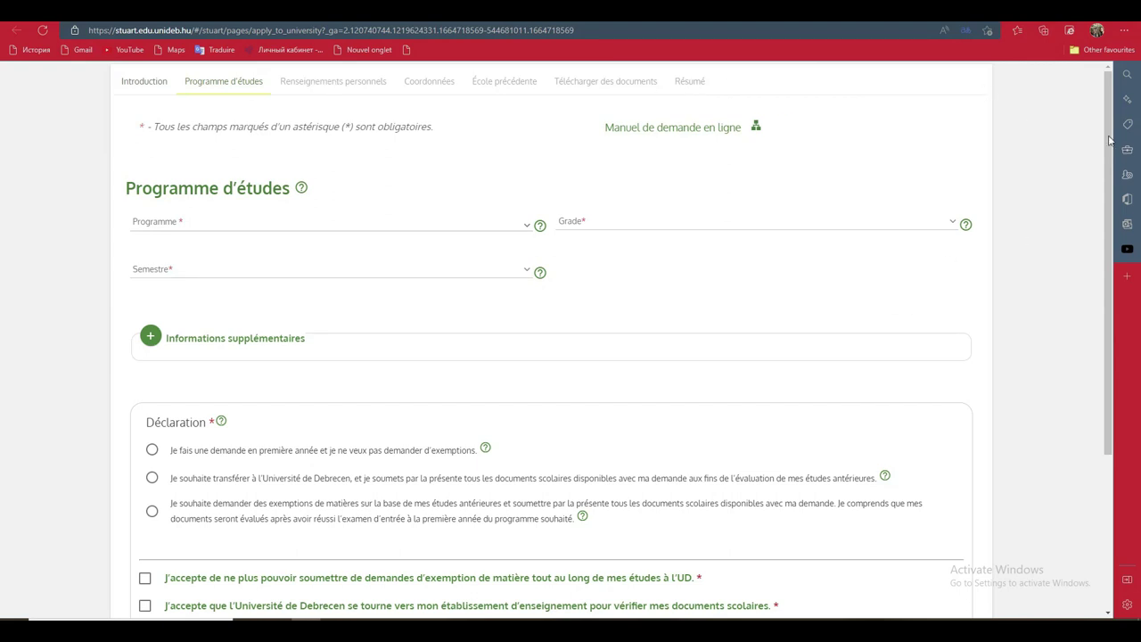
Choose Applied Mathematics MSc as the study programme
left_click_drag(1109, 141, 1109, 141)
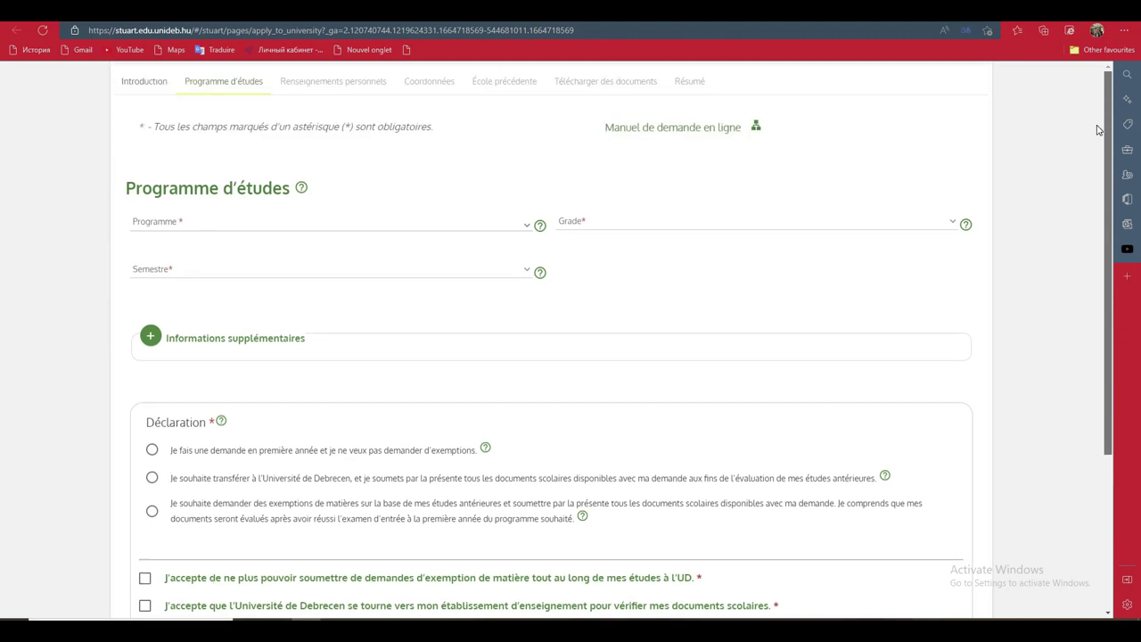
left_click(397, 224)
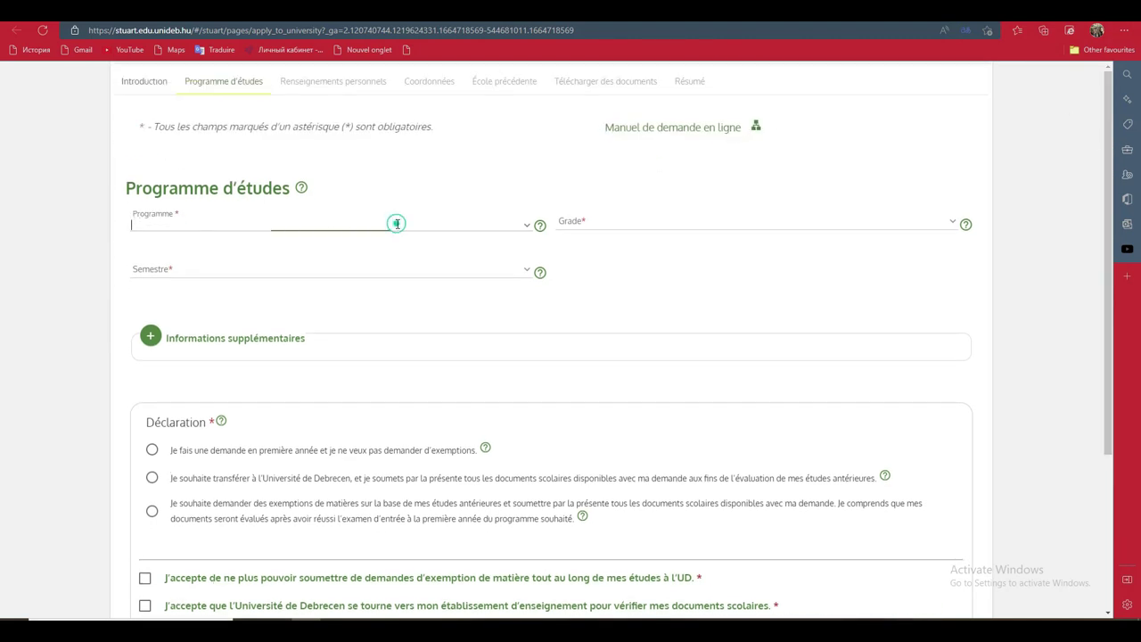
left_click(527, 228)
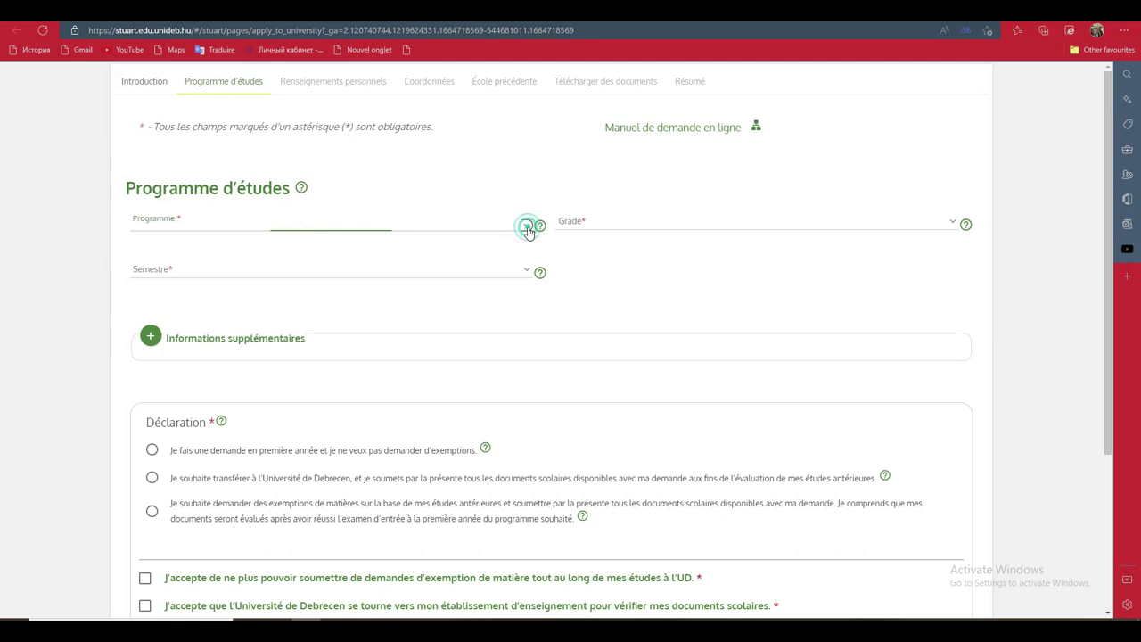
left_click(527, 250)
left_click(278, 374)
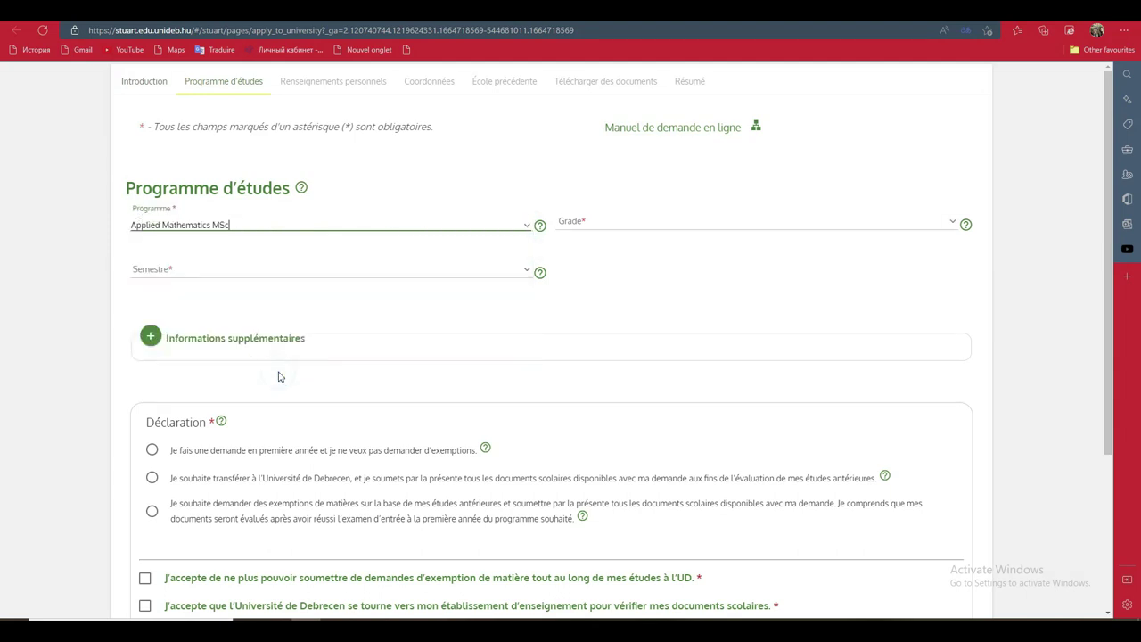
Set the Grade to 1er and the semester to 2023/24 I., expanding and collapsing Informations supplémentaires
left_click(785, 222)
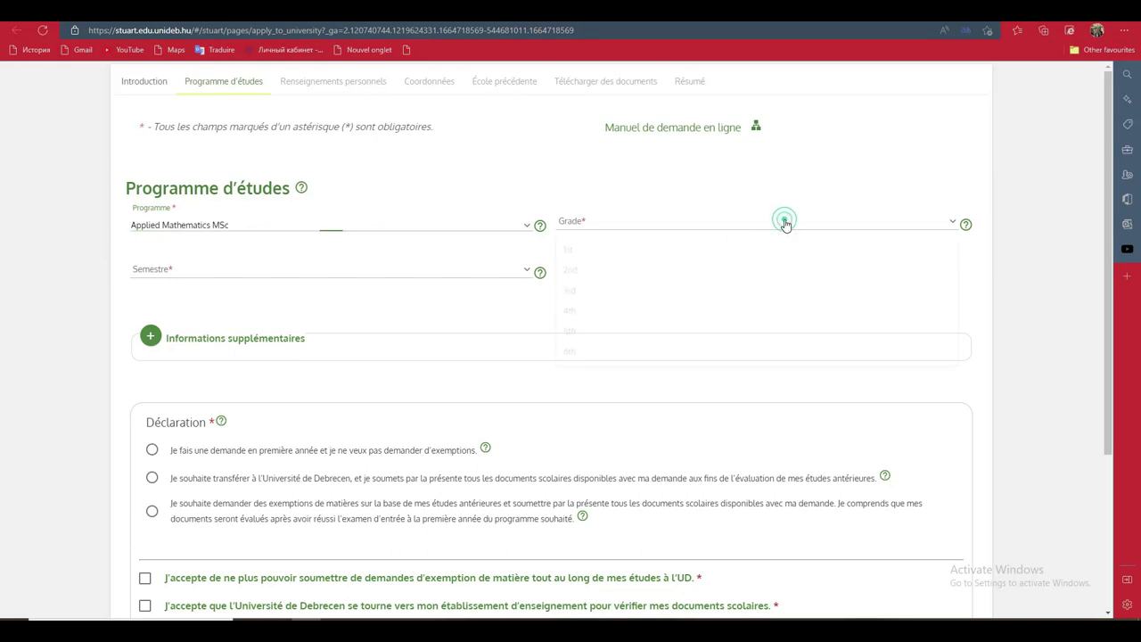
left_click(593, 251)
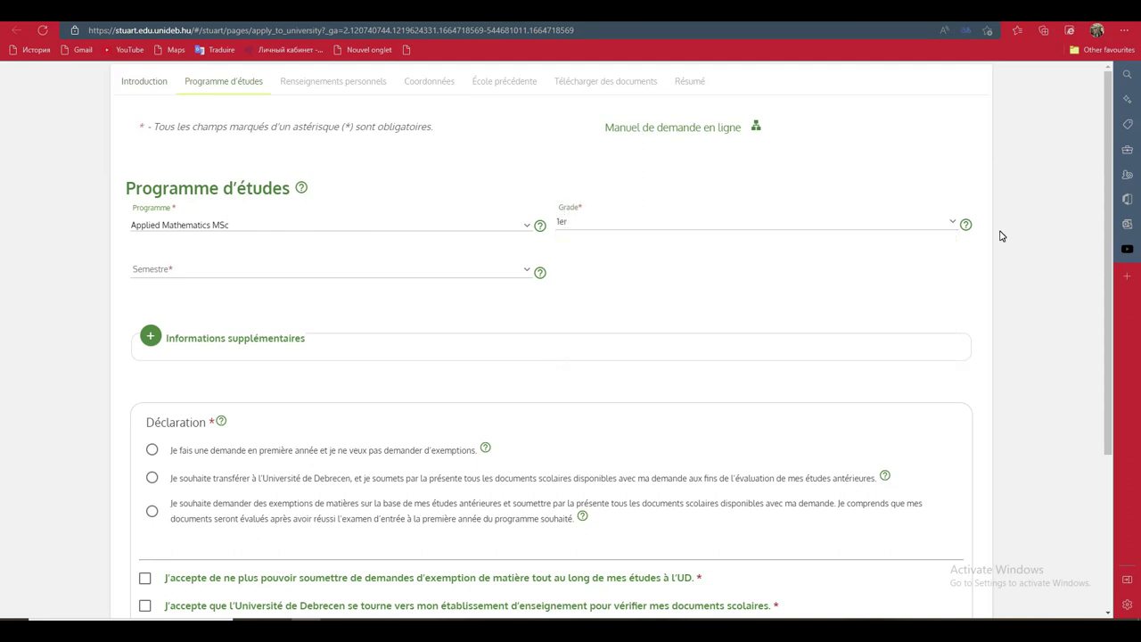
left_click(951, 224)
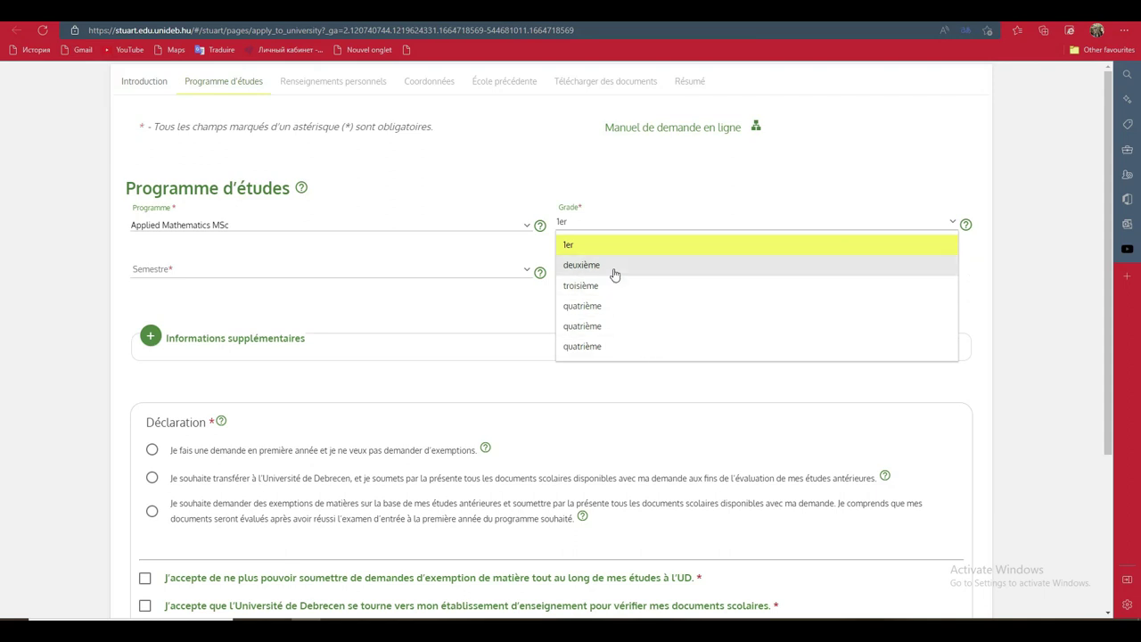
left_click(505, 182)
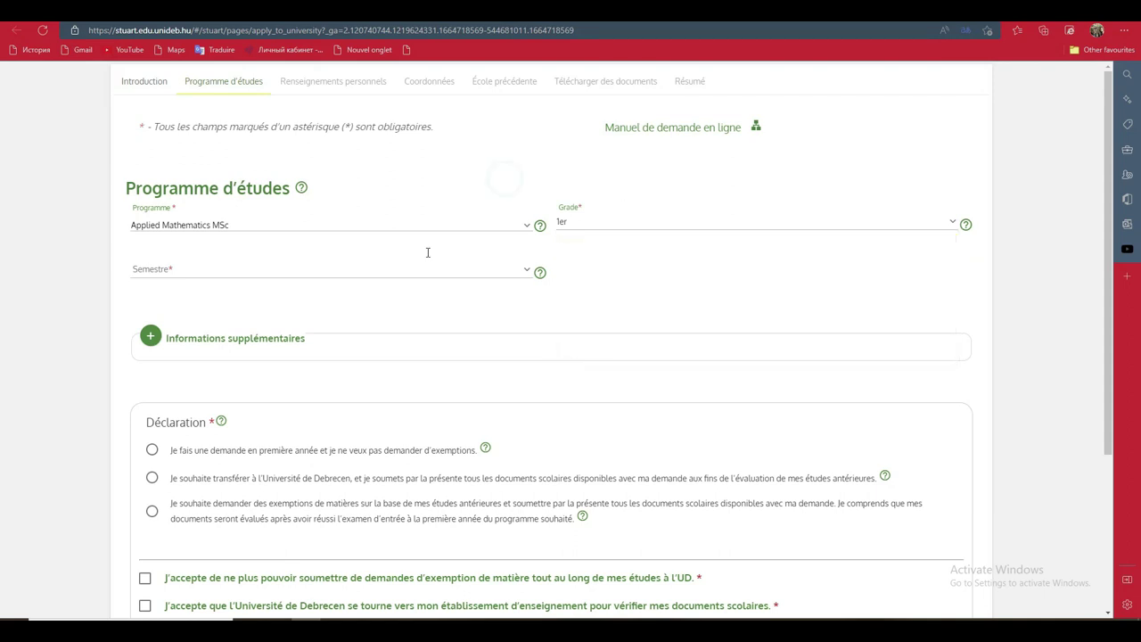
left_click(527, 276)
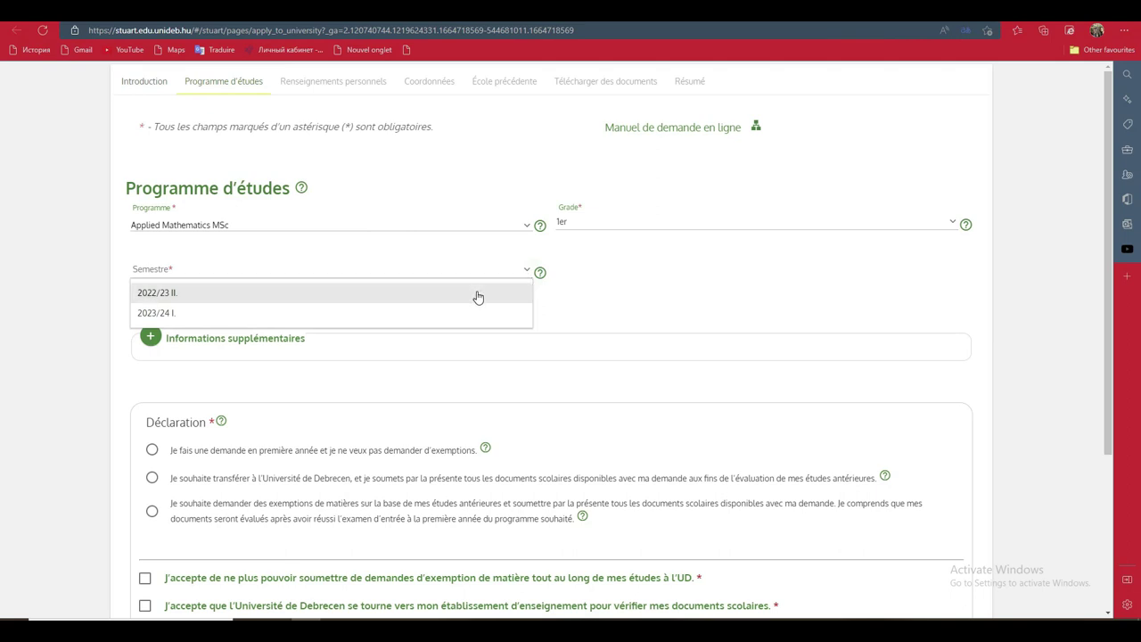
left_click(459, 312)
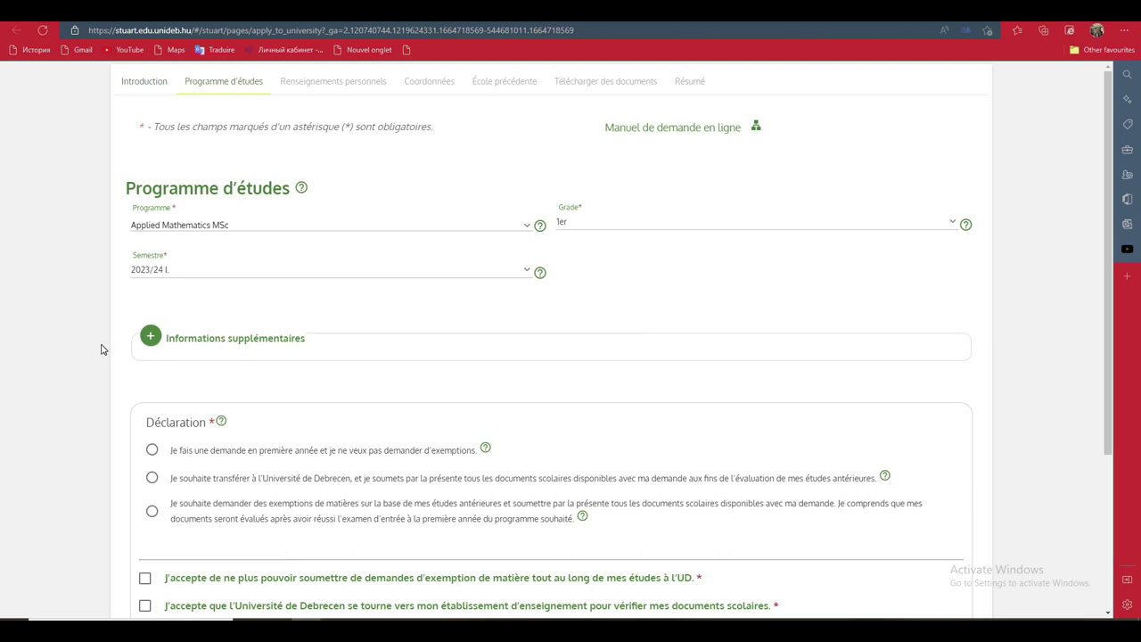
left_click(150, 339)
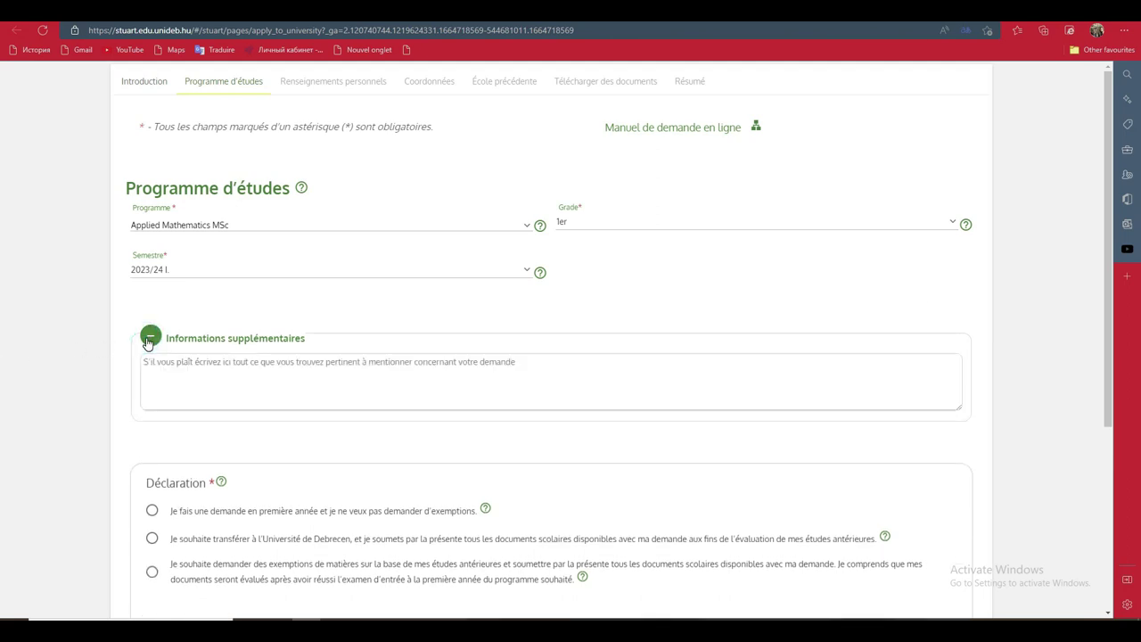
left_click(150, 339)
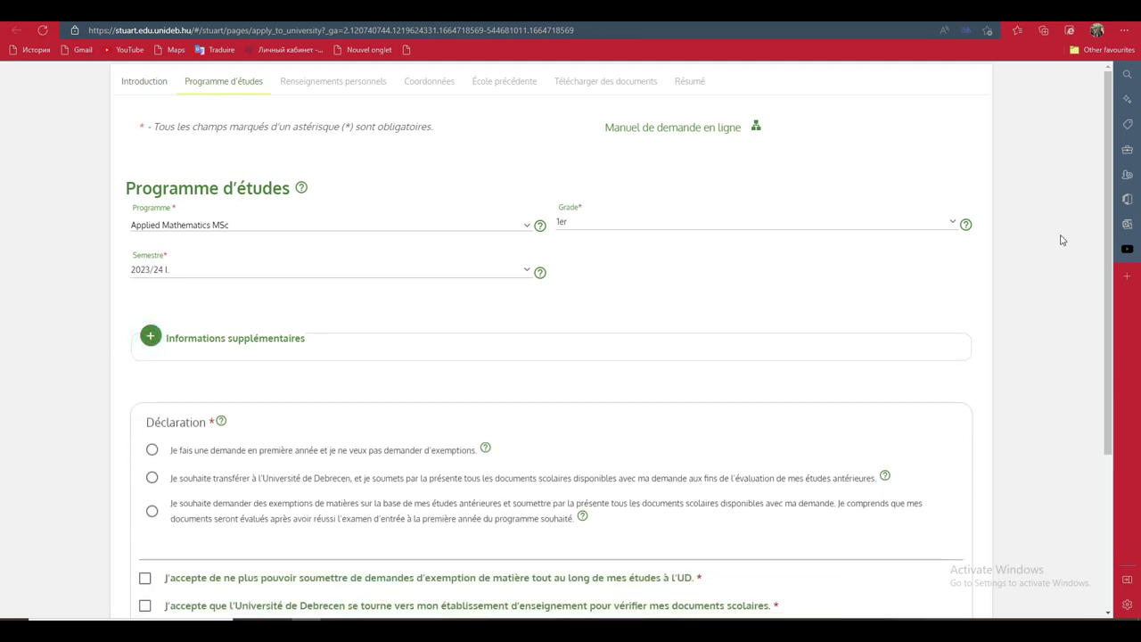
left_click_drag(1110, 214, 1113, 353)
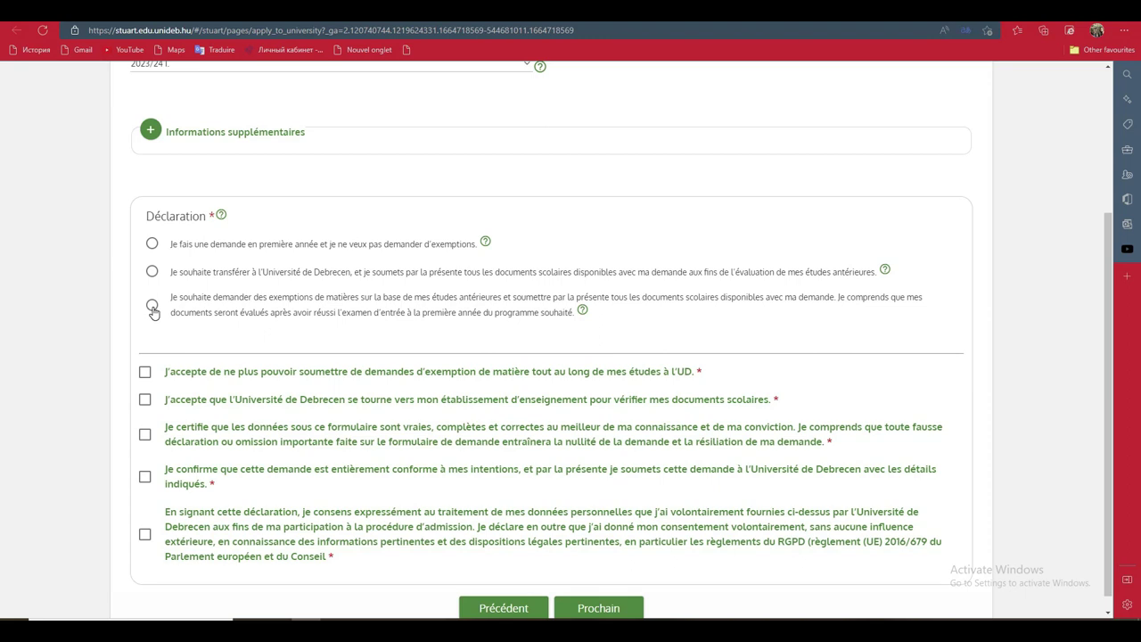
Declare a first-year application without exemptions, tick all five agreement boxes, and proceed to Renseignements personnels
left_click(151, 245)
left_click(144, 373)
left_click(146, 401)
left_click(146, 436)
left_click(146, 480)
left_click(145, 535)
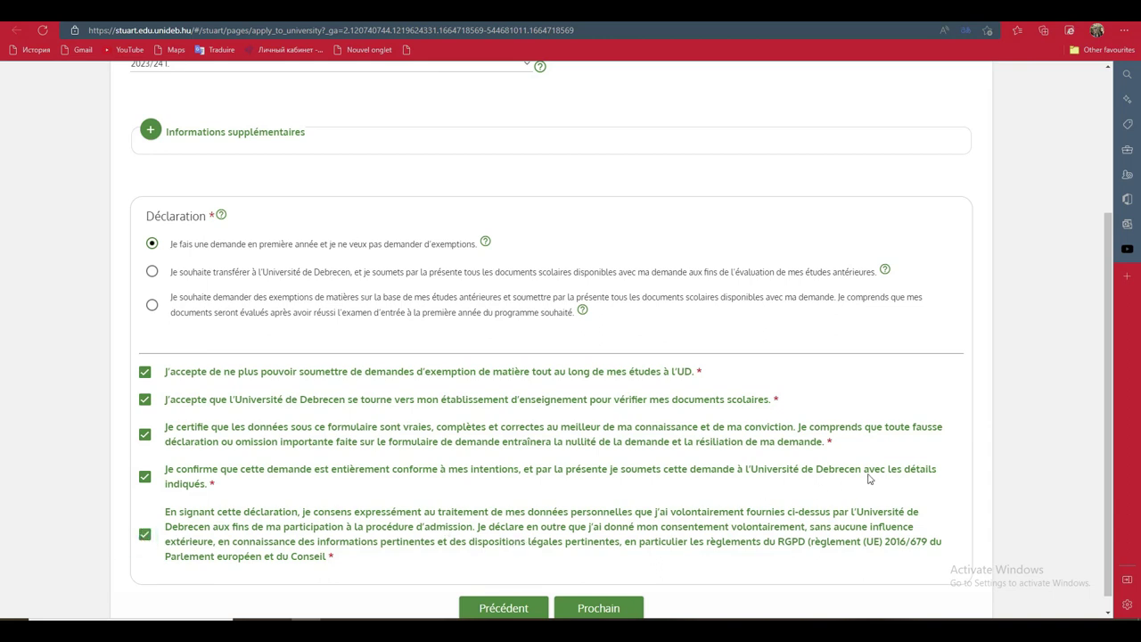
left_click(591, 610)
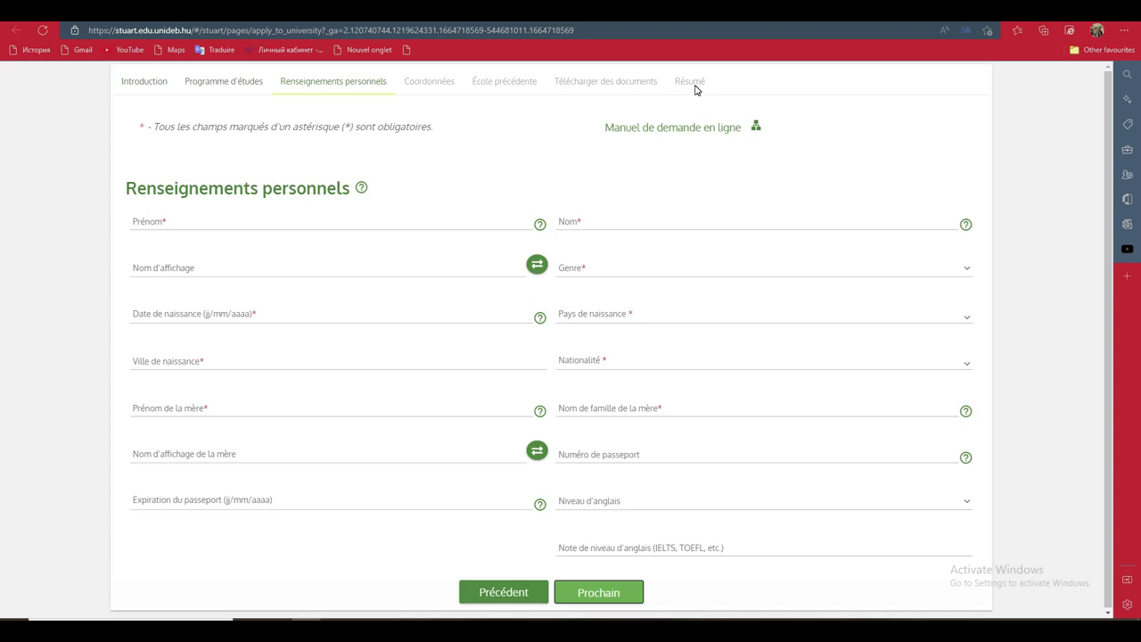
Enter the applicant's first name (Prénom) and surname (Nom)
left_click(462, 225)
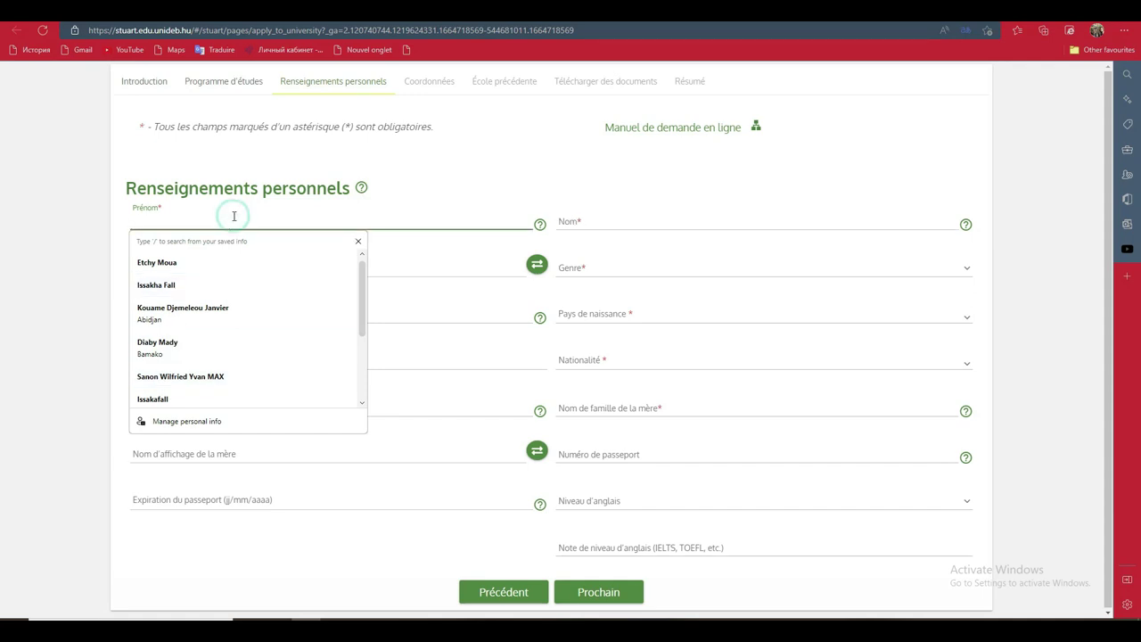
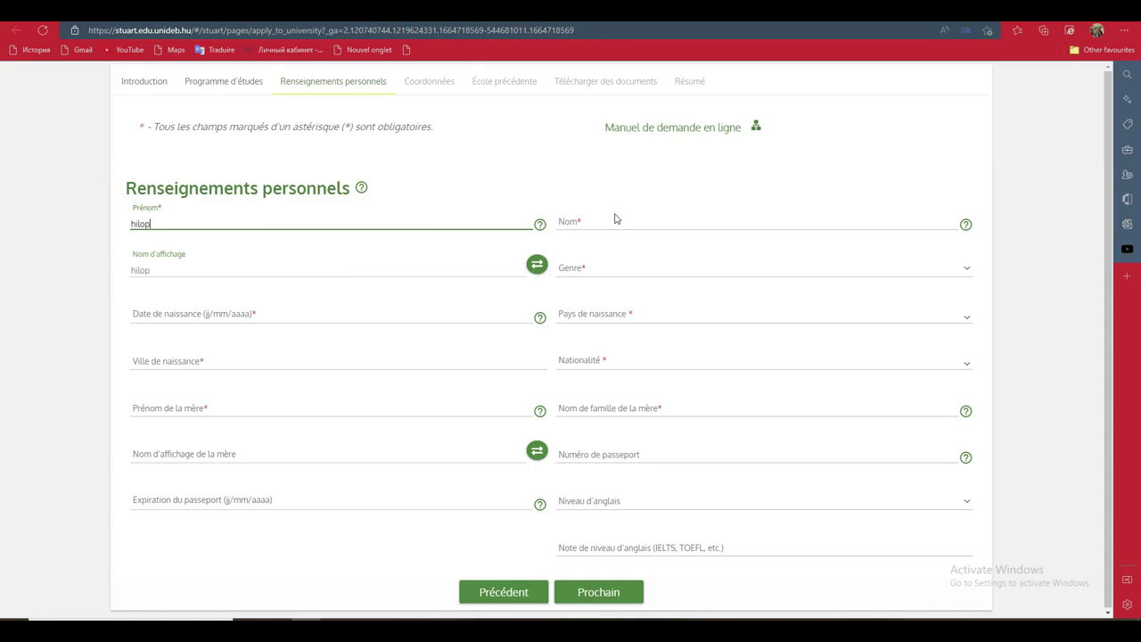
left_click(616, 217)
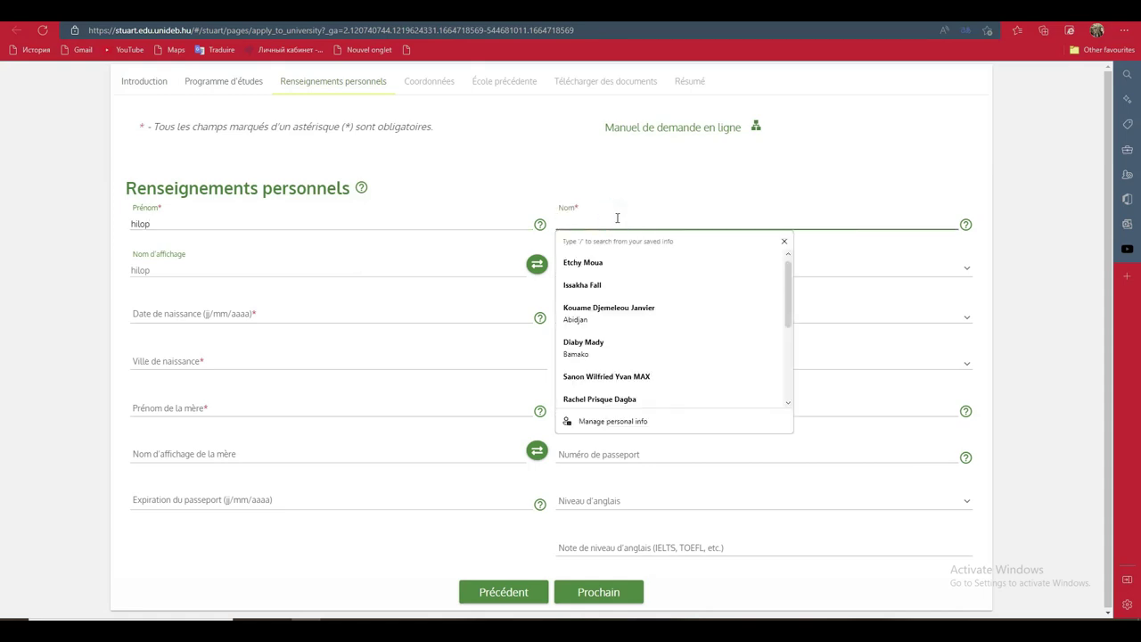
type("violerfh")
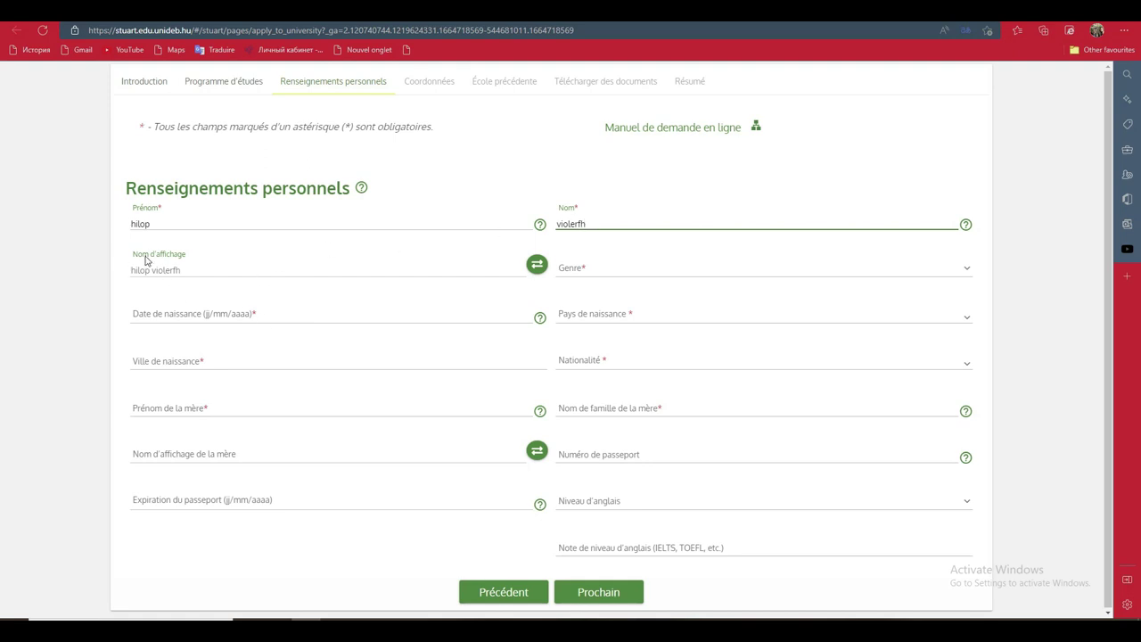
Set the gender to Mâle and bring up the birth-date calendar
left_click(605, 271)
left_click(596, 294)
left_click(381, 312)
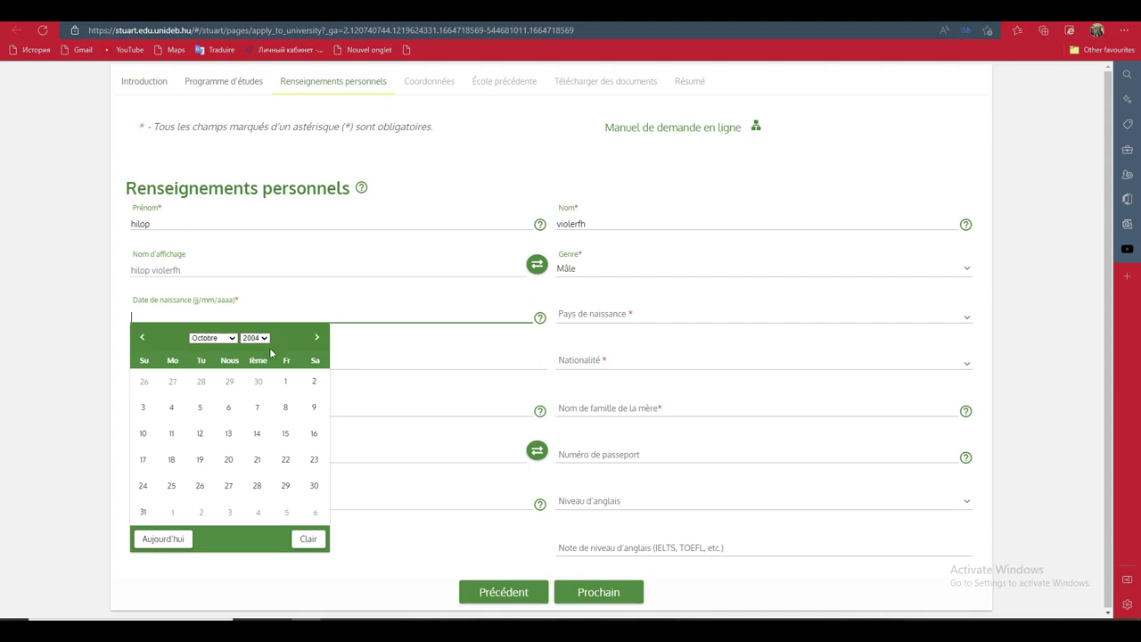
left_click(197, 459)
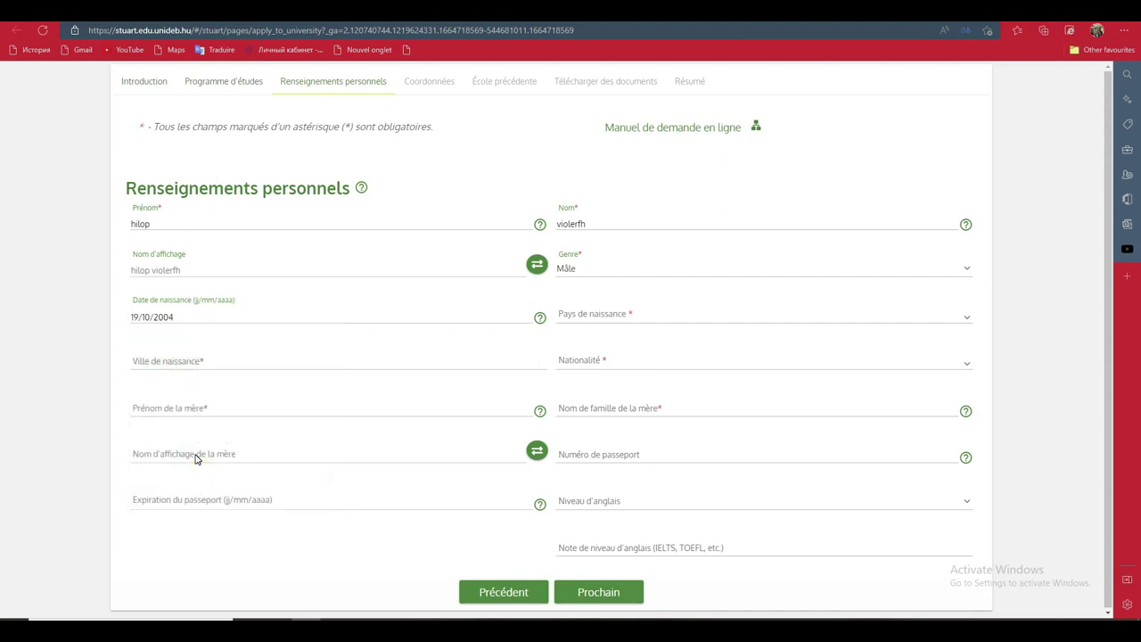
left_click(661, 320)
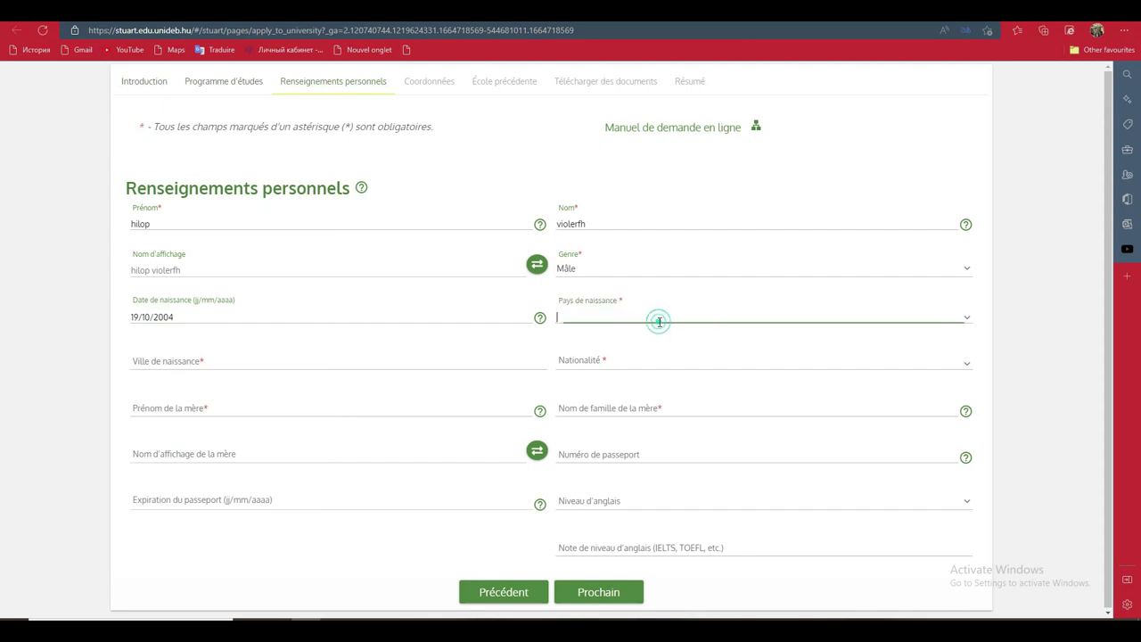
left_click(960, 314)
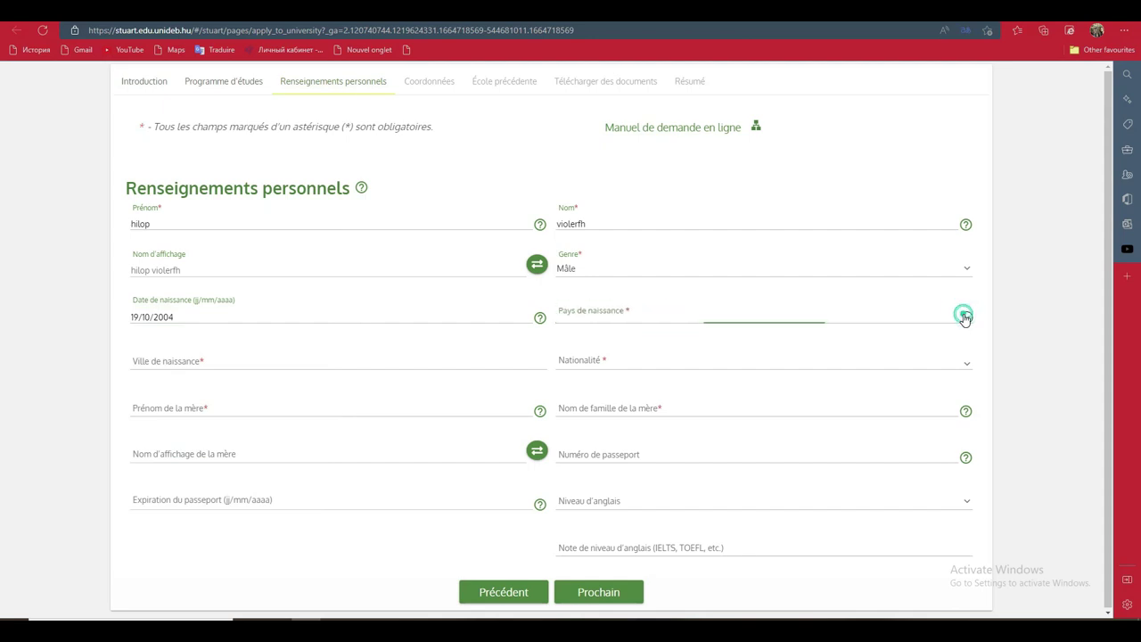
left_click_drag(968, 338, 975, 387)
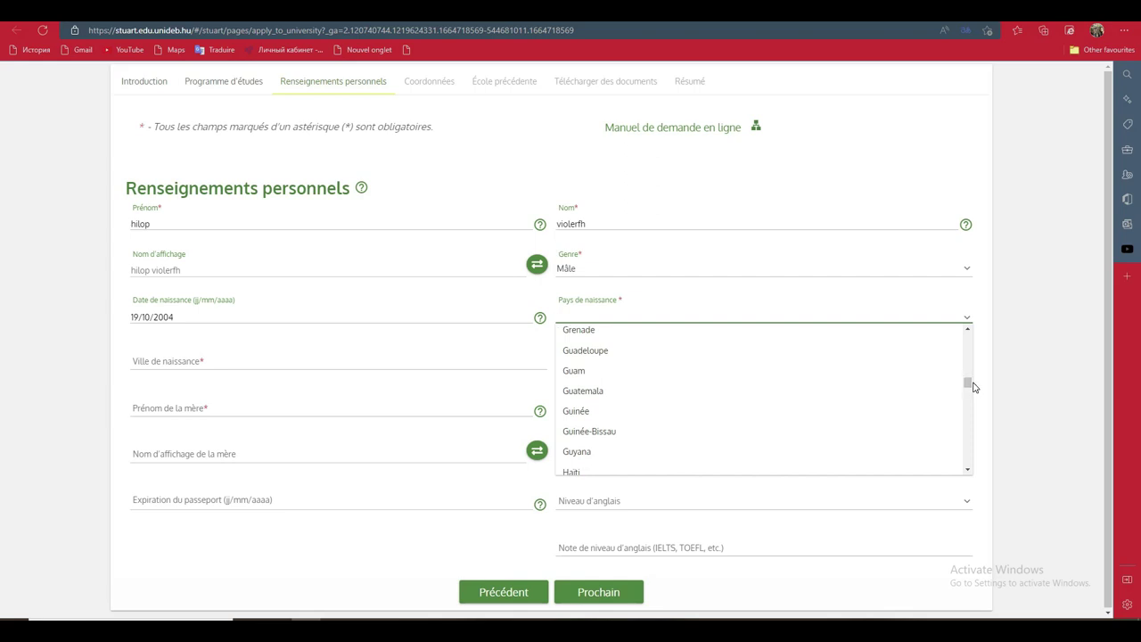
left_click(969, 470)
left_click(968, 470)
left_click(968, 470)
left_click(969, 470)
left_click(968, 470)
left_click(968, 470)
left_click(969, 470)
left_click(969, 470)
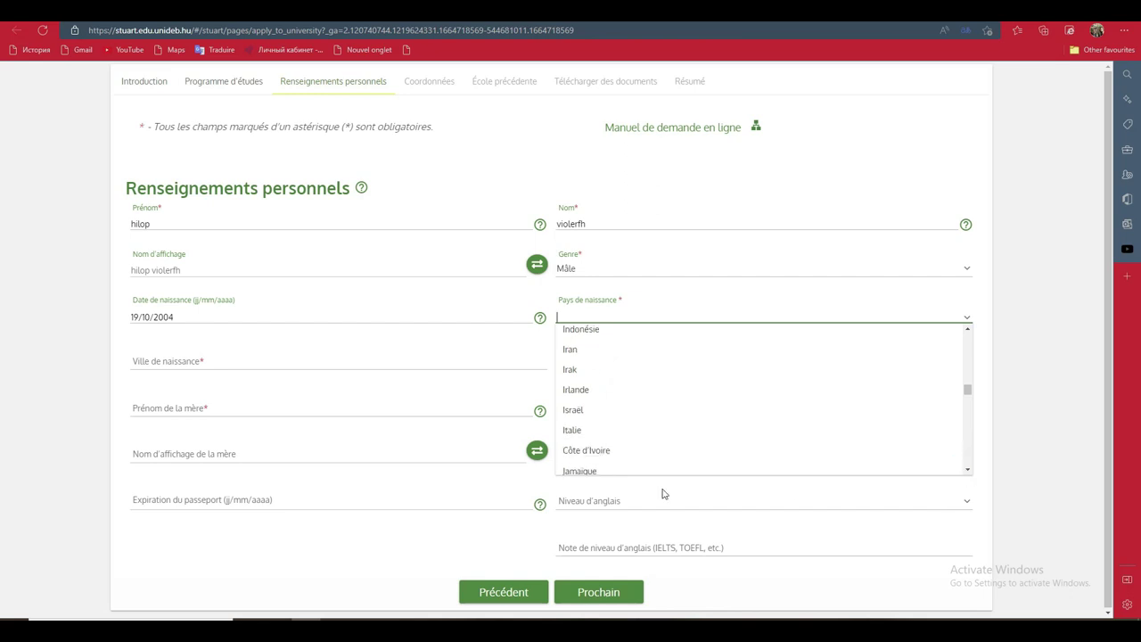
left_click(606, 463)
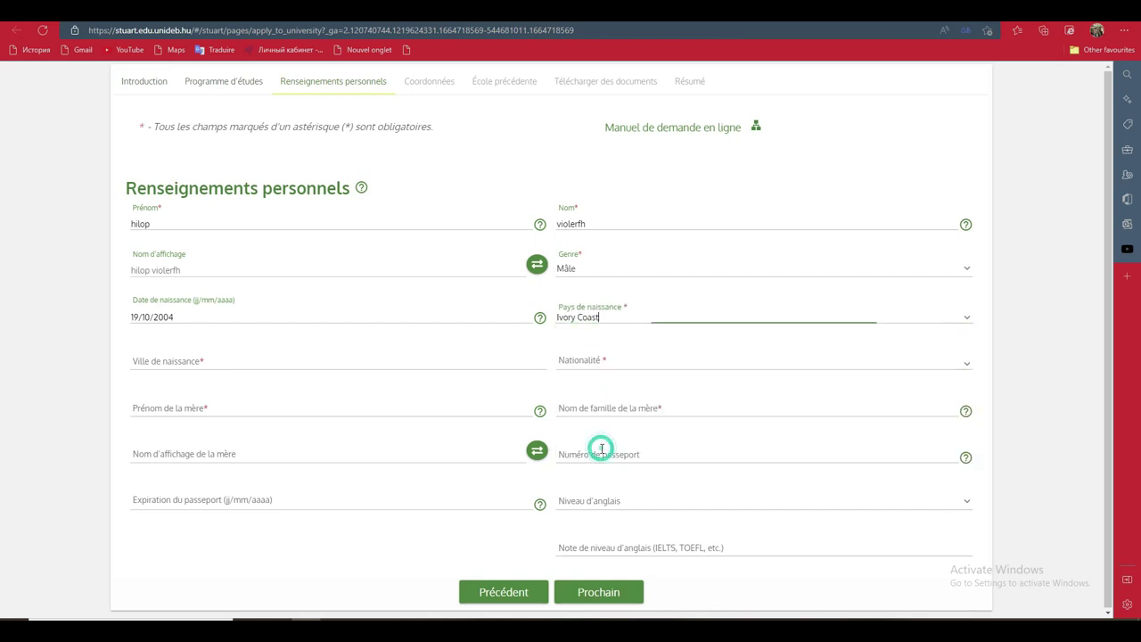
Pick Abidjan as the birth city from the autofill suggestions
left_click(218, 357)
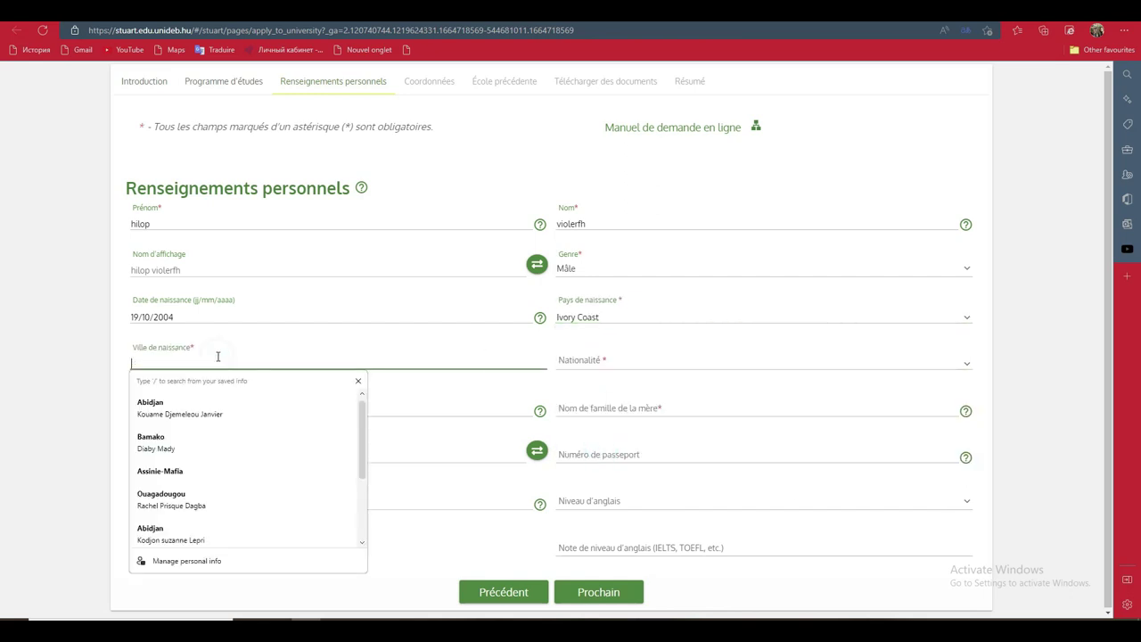
left_click(197, 403)
left_click(670, 363)
left_click(973, 368)
left_click_drag(968, 385, 966, 442)
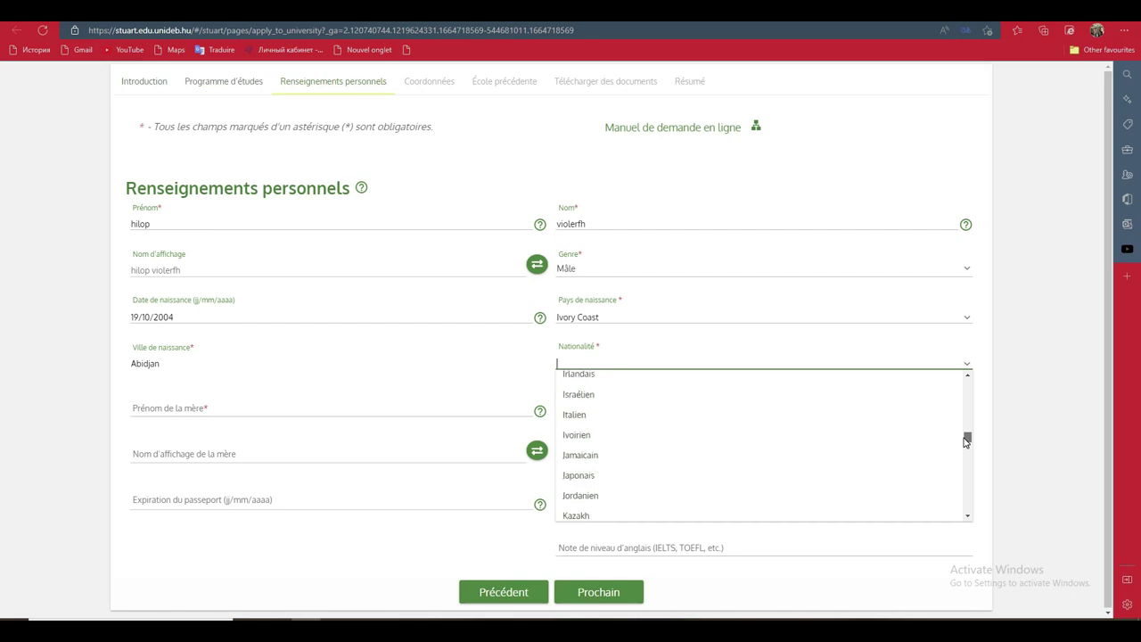
Set nationality to Ivoirien, enter the mother's first and family names, and type the passport number
left_click(640, 435)
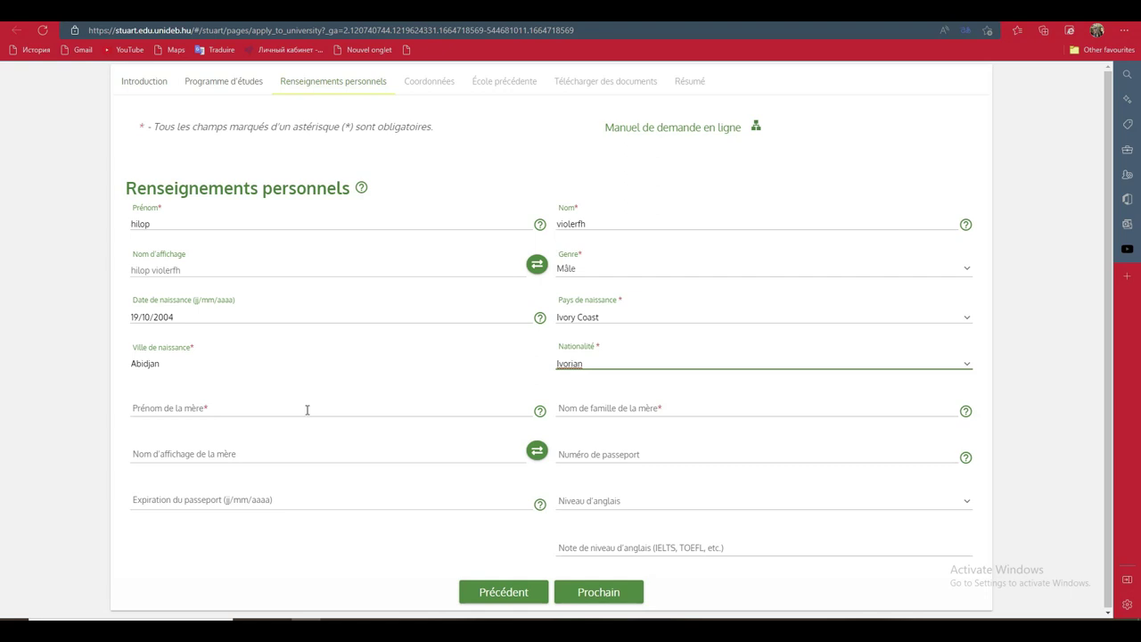
left_click(334, 407)
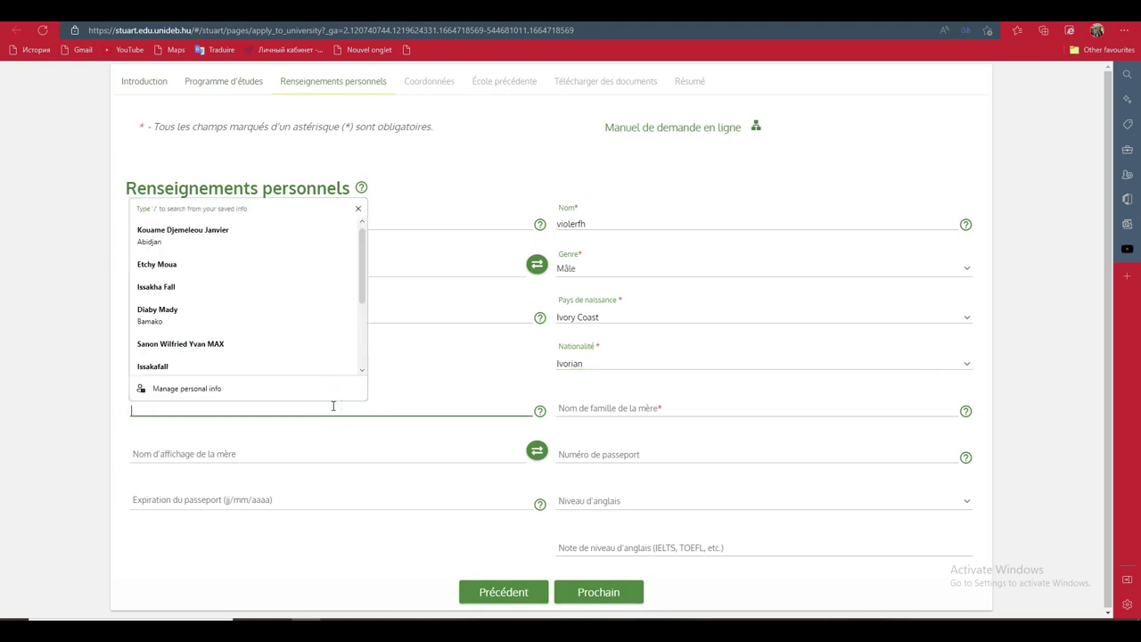
type("vild")
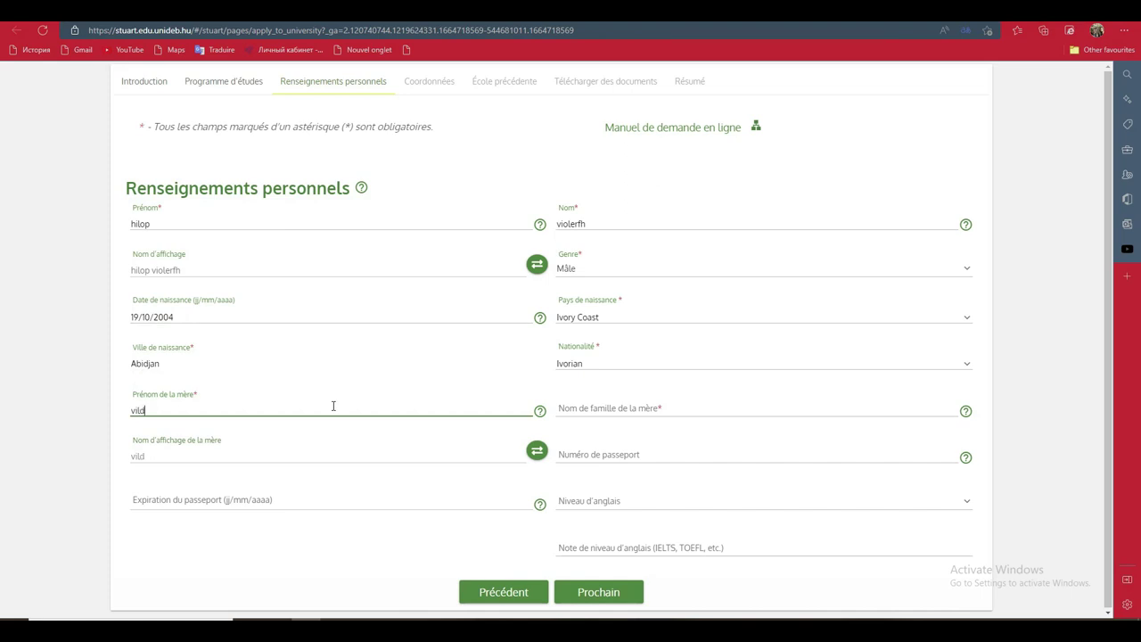
left_click(628, 403)
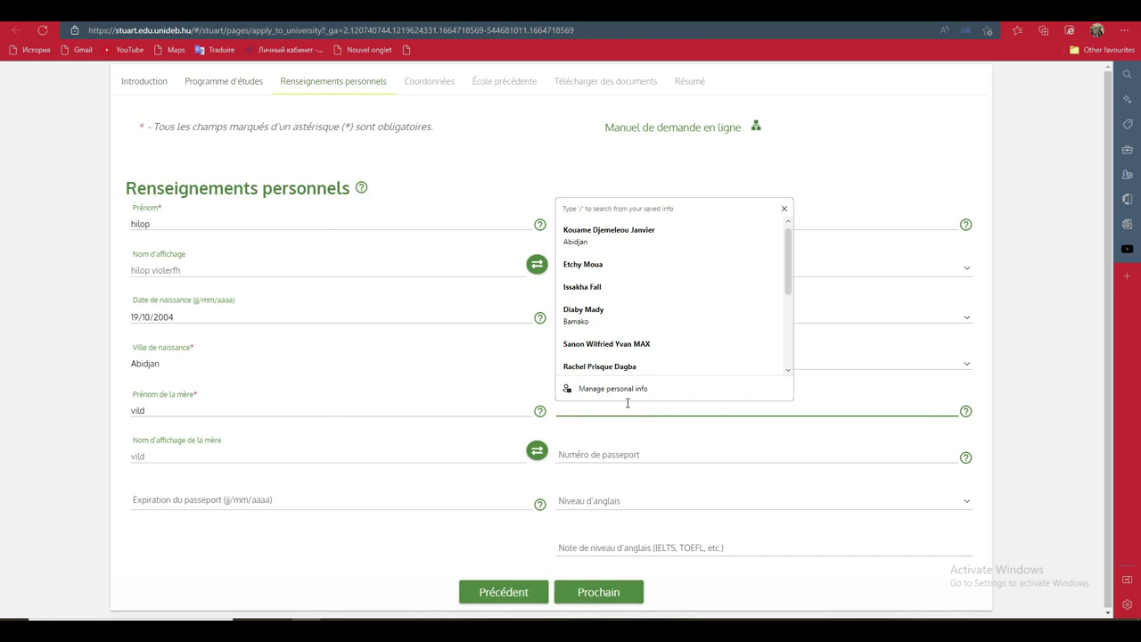
type("aeuy")
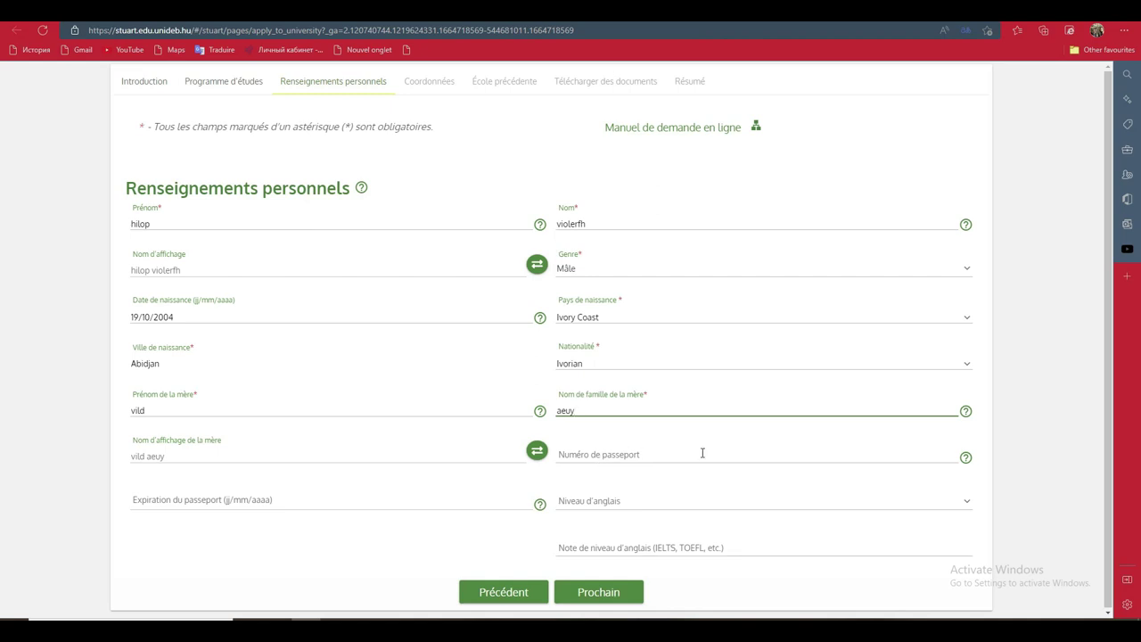
left_click(718, 451)
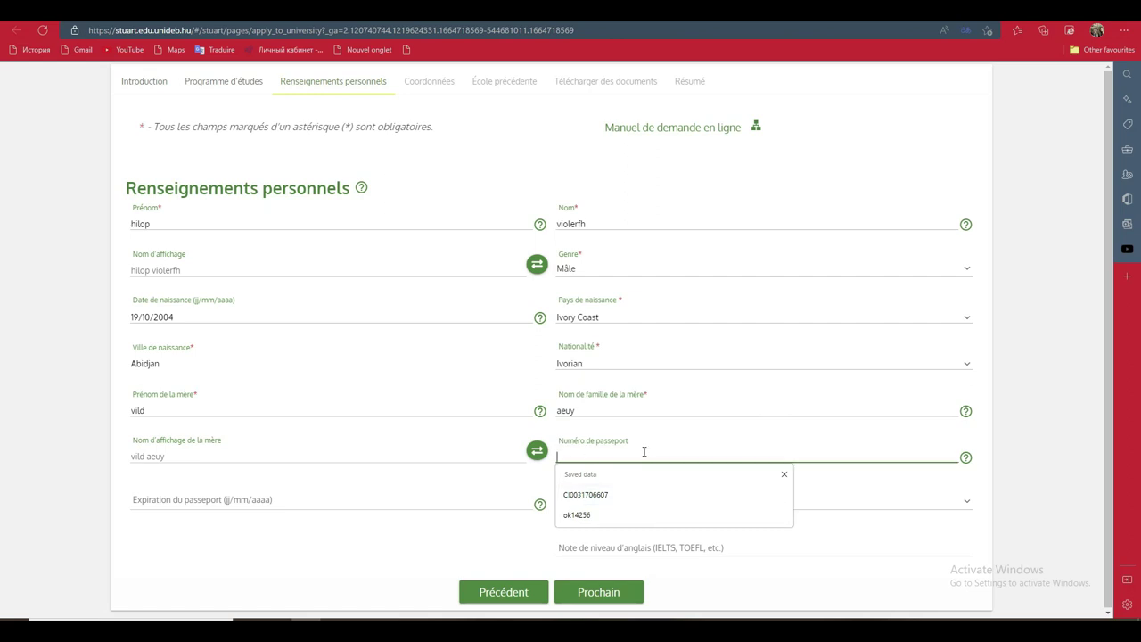
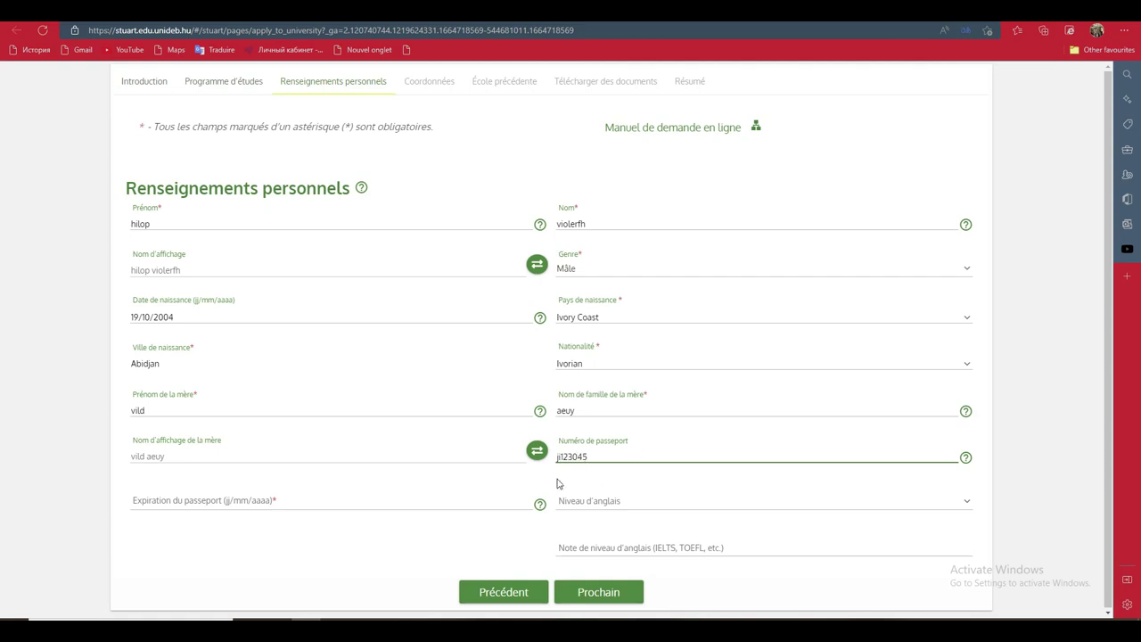
Set Expiration du passeport to 25 October 2027 using the date picker's year list
left_click(294, 502)
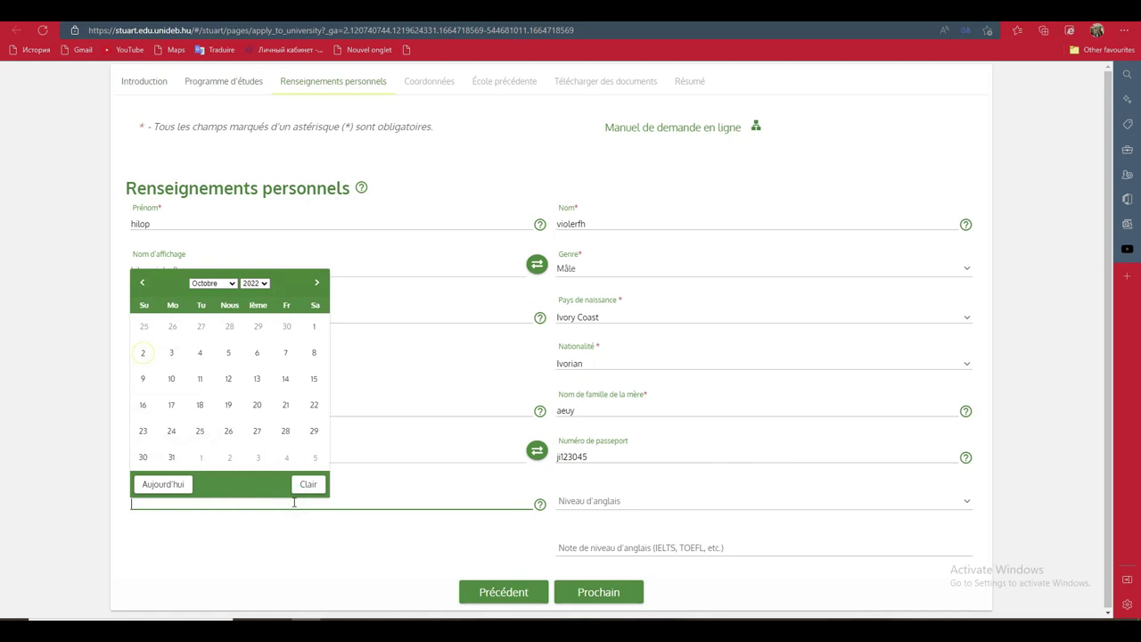
left_click(254, 283)
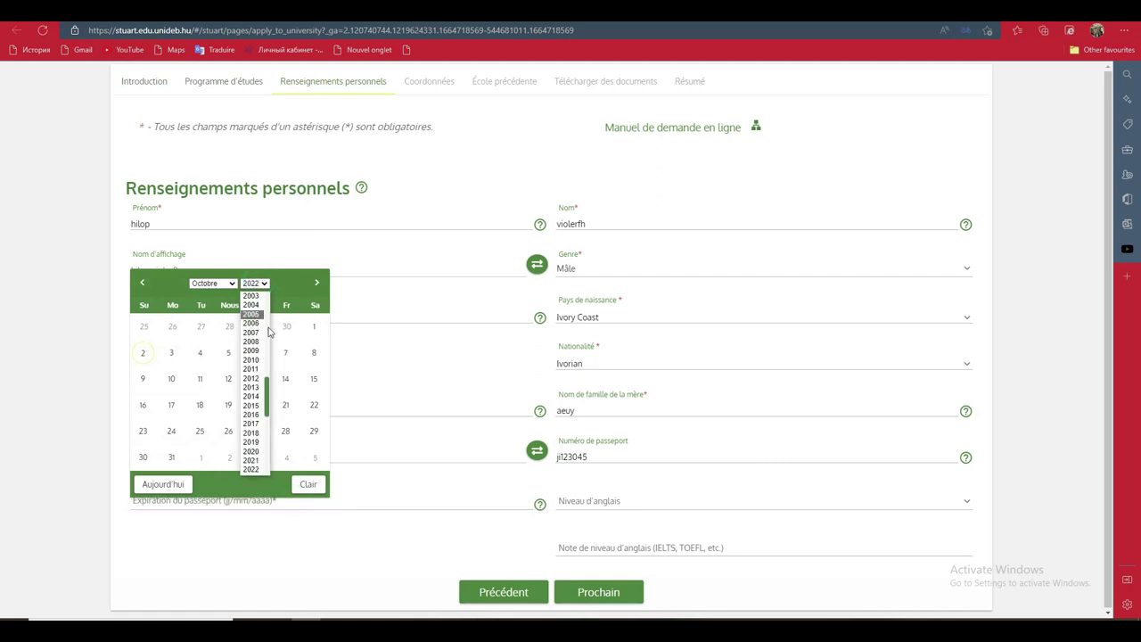
left_click_drag(264, 400, 283, 445)
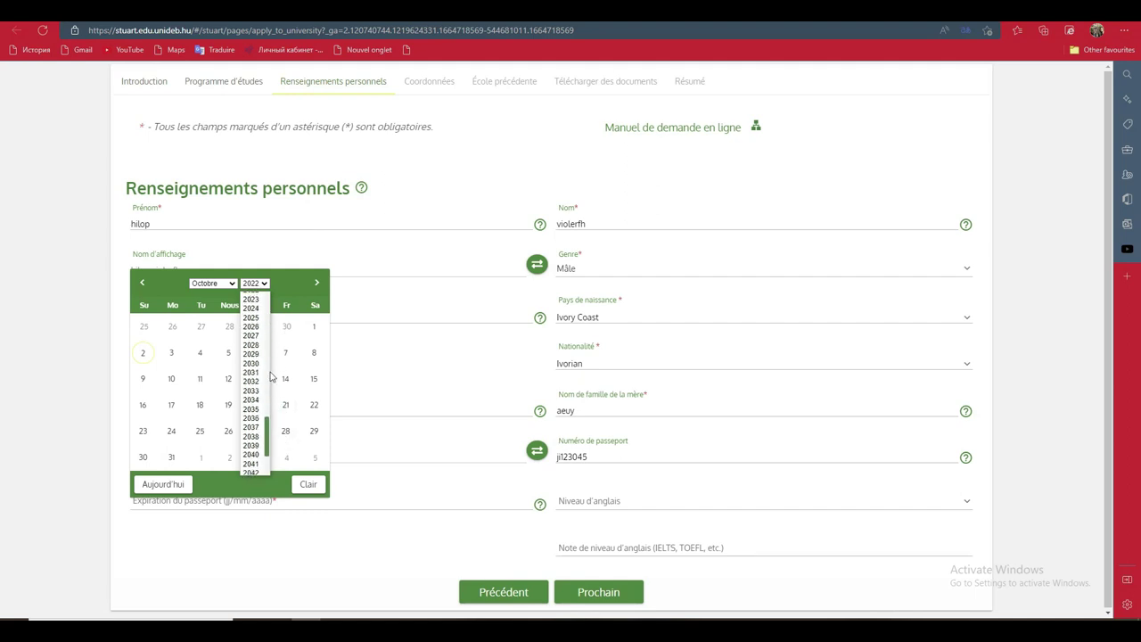
left_click(253, 336)
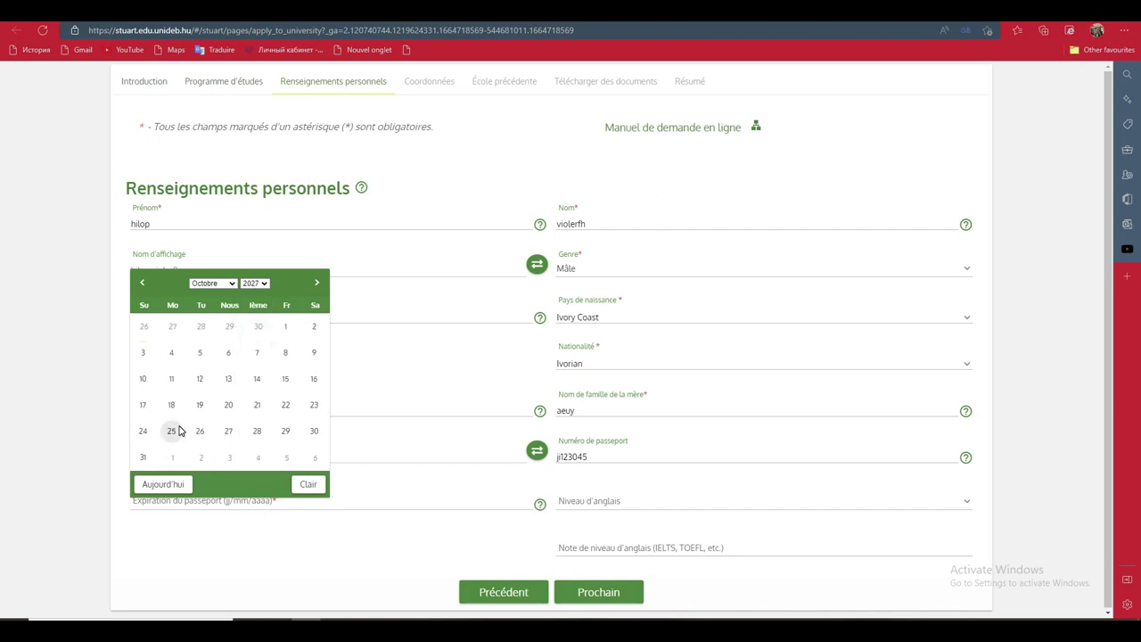
left_click(178, 430)
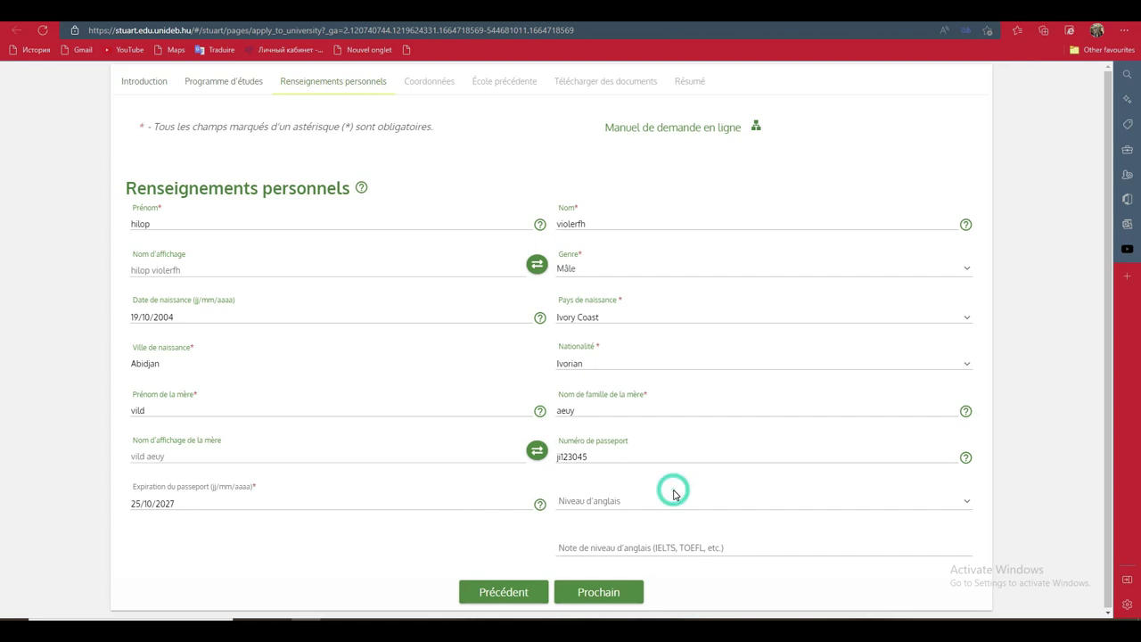
Choose Basique as the English level and advance to the Coordonnées step
left_click(957, 510)
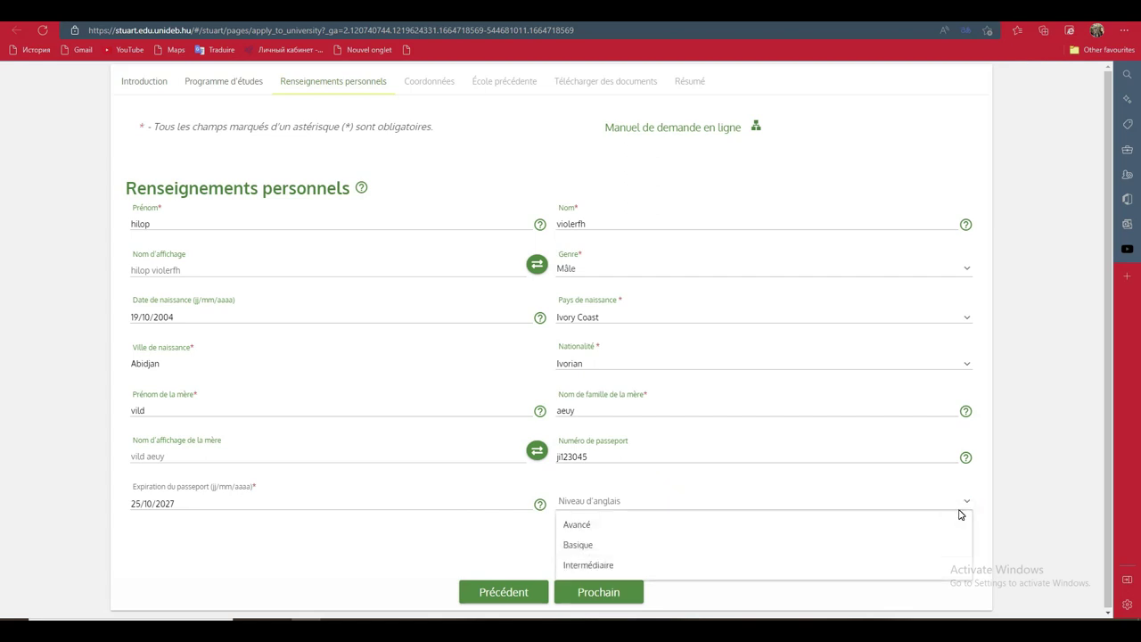
left_click(870, 551)
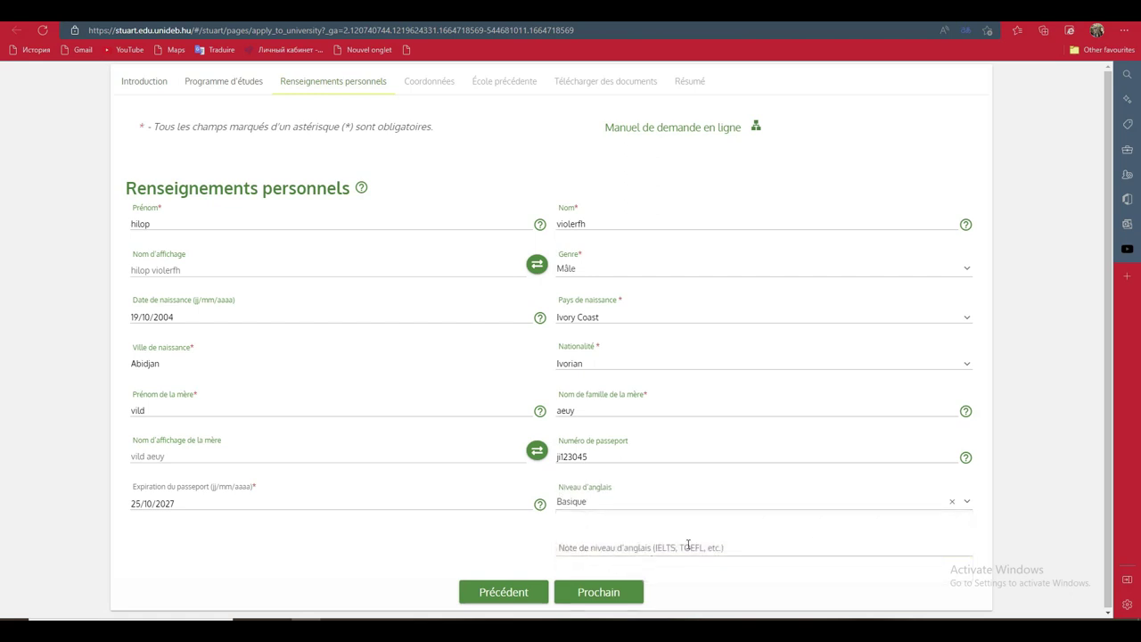
left_click(741, 545)
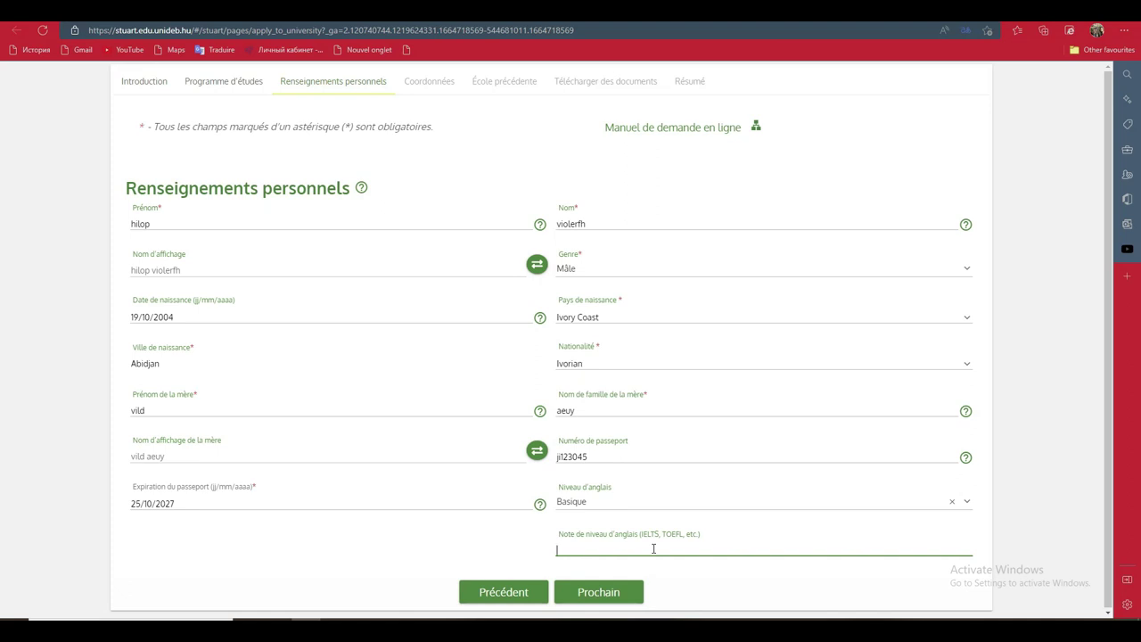
left_click(614, 594)
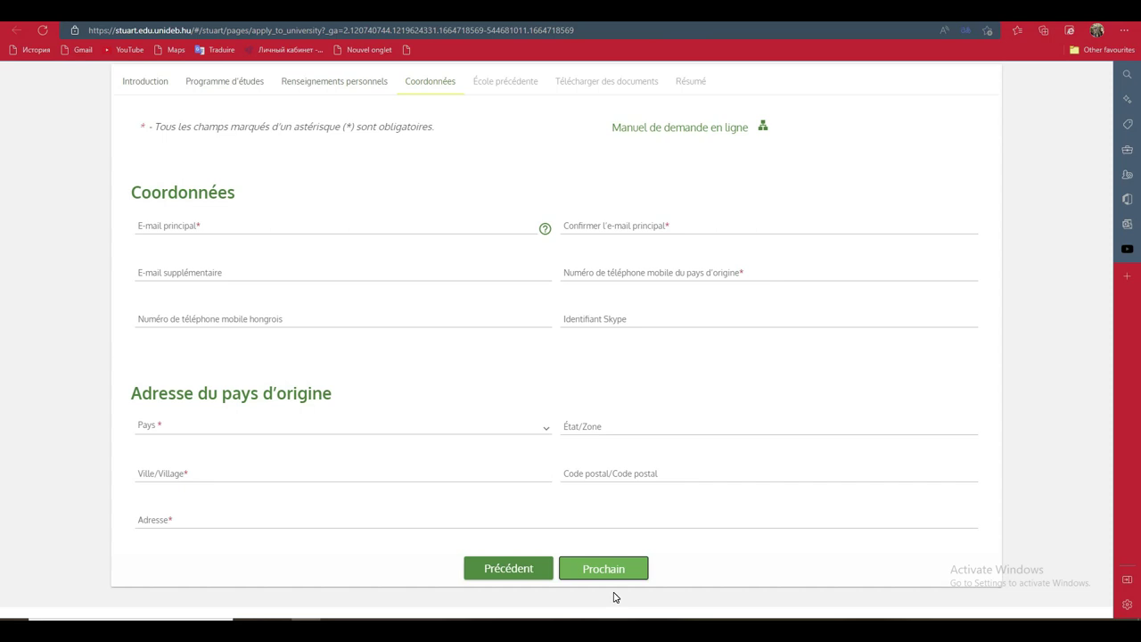
Type the applicant's e-mail in E-mail principal and copy-paste it into Confirmer l'e-mail principal
left_click(450, 229)
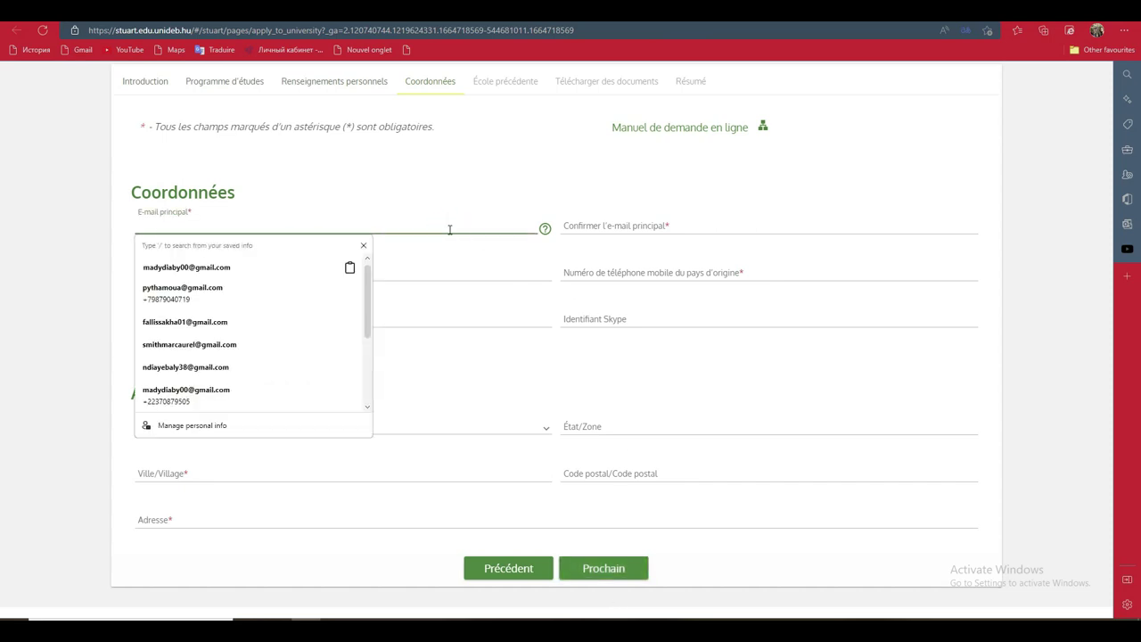
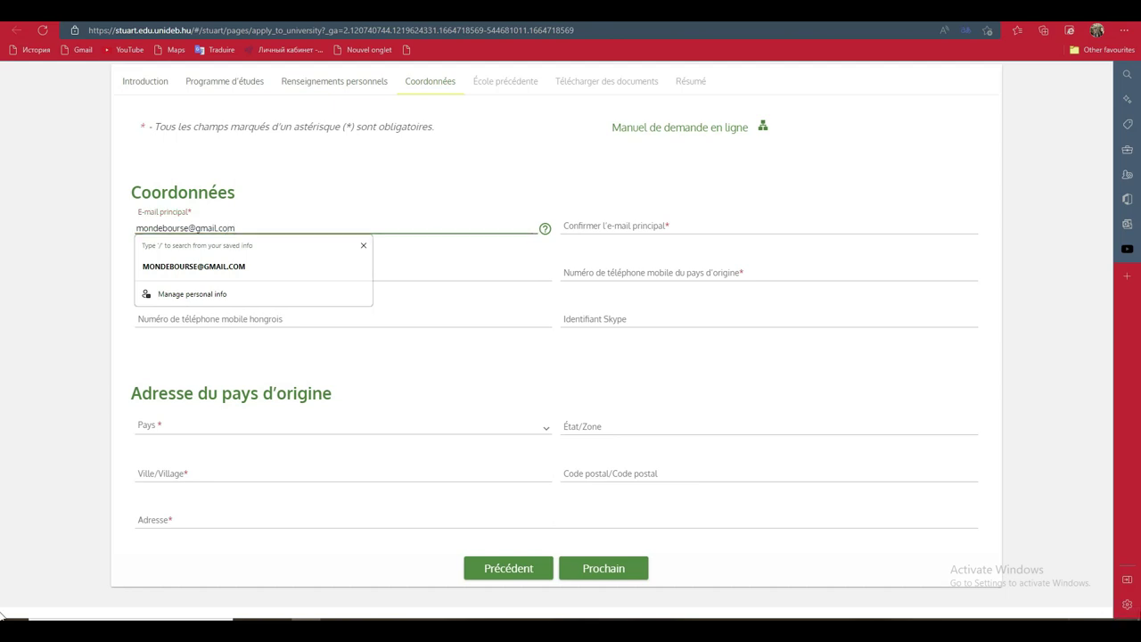
left_click(684, 219)
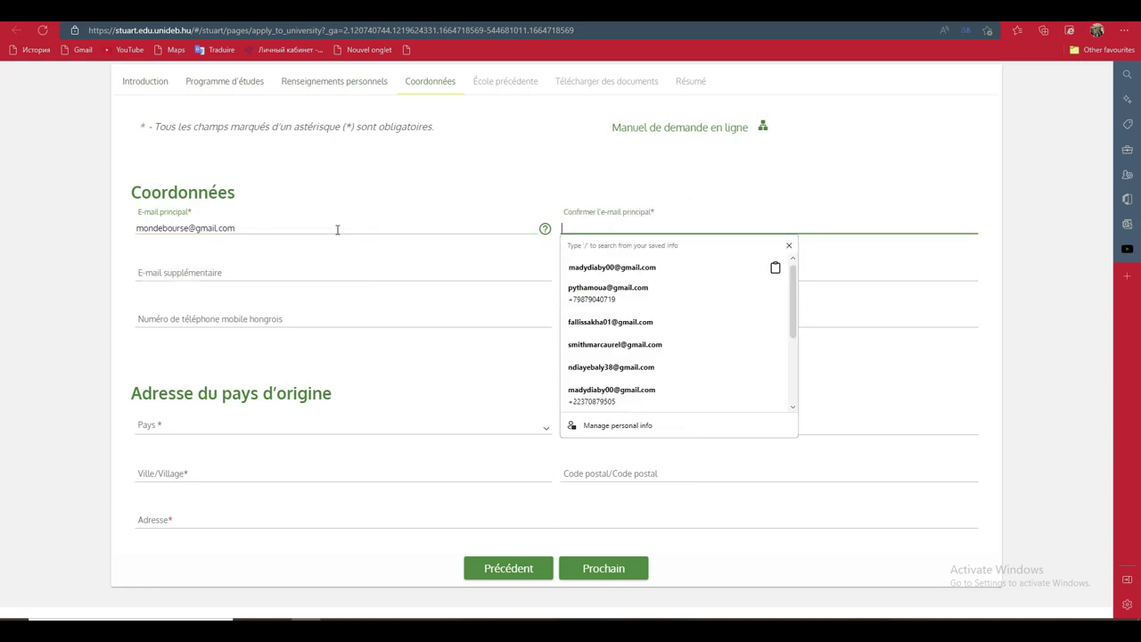
left_click_drag(238, 228, 134, 230)
right_click(161, 230)
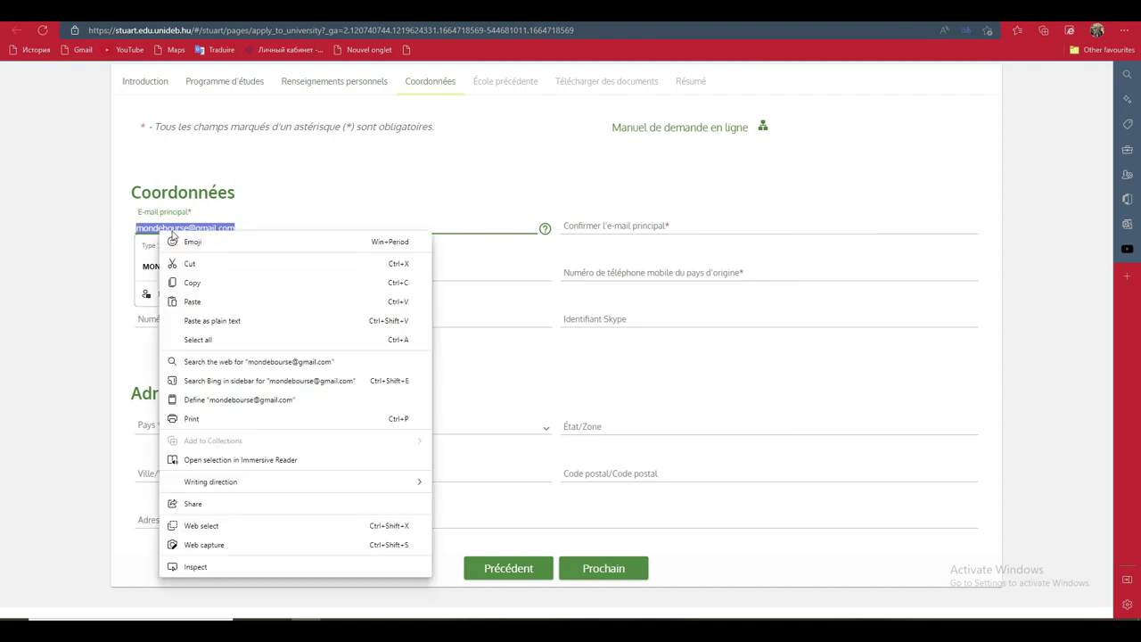
left_click(211, 283)
left_click(603, 223)
right_click(601, 225)
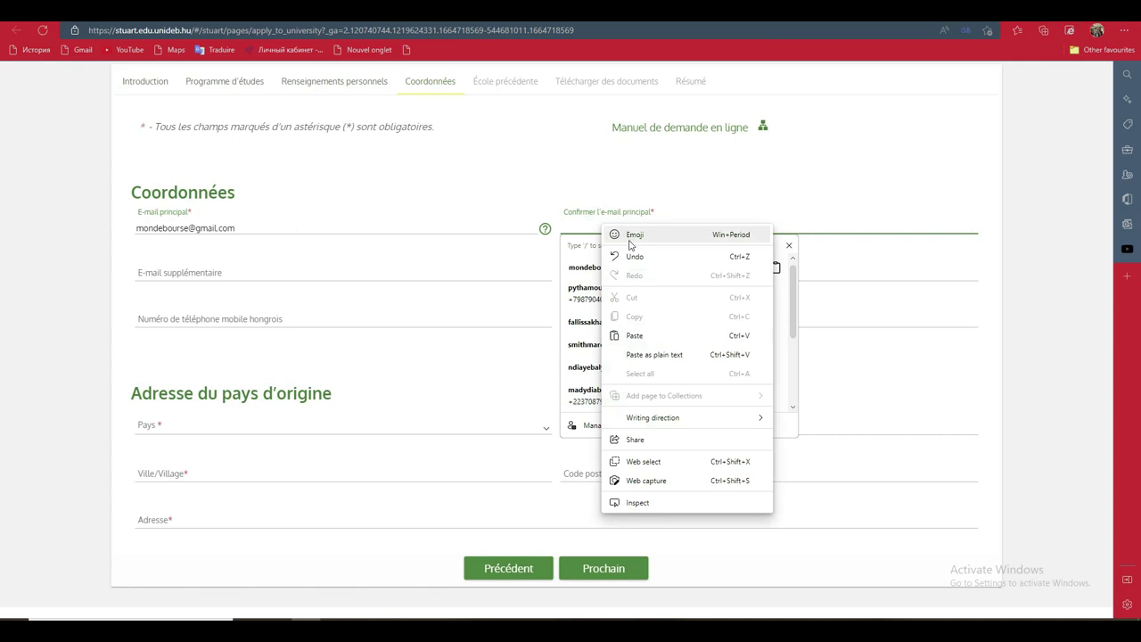
left_click(638, 335)
left_click(311, 291)
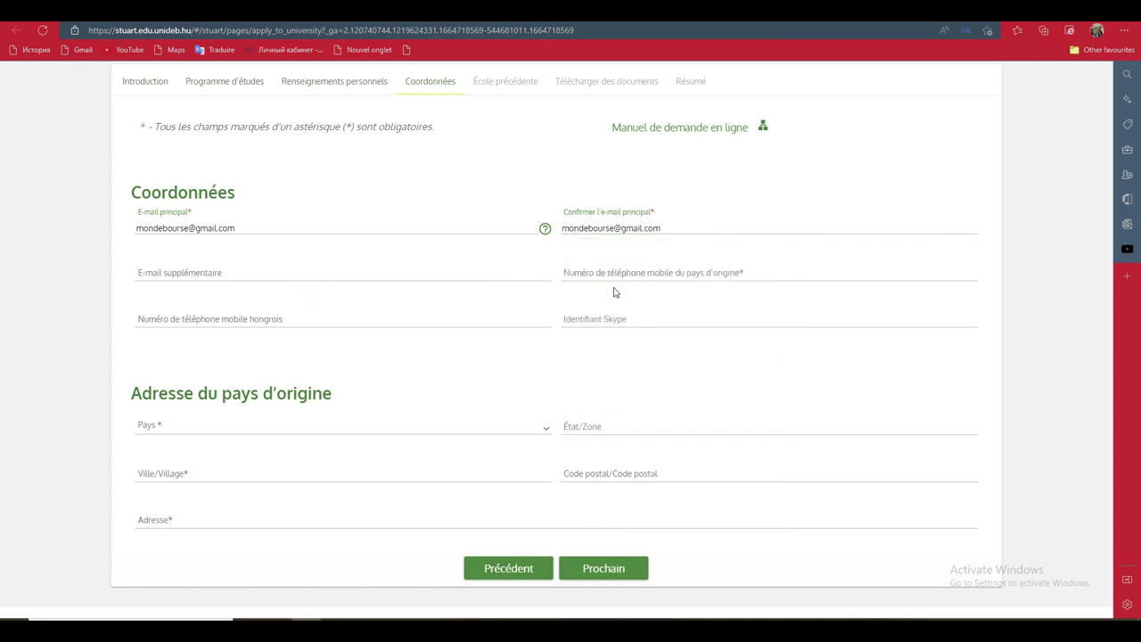
Enter the home-country mobile number and set the country (Pays) to Côte d'Ivoire
left_click(619, 268)
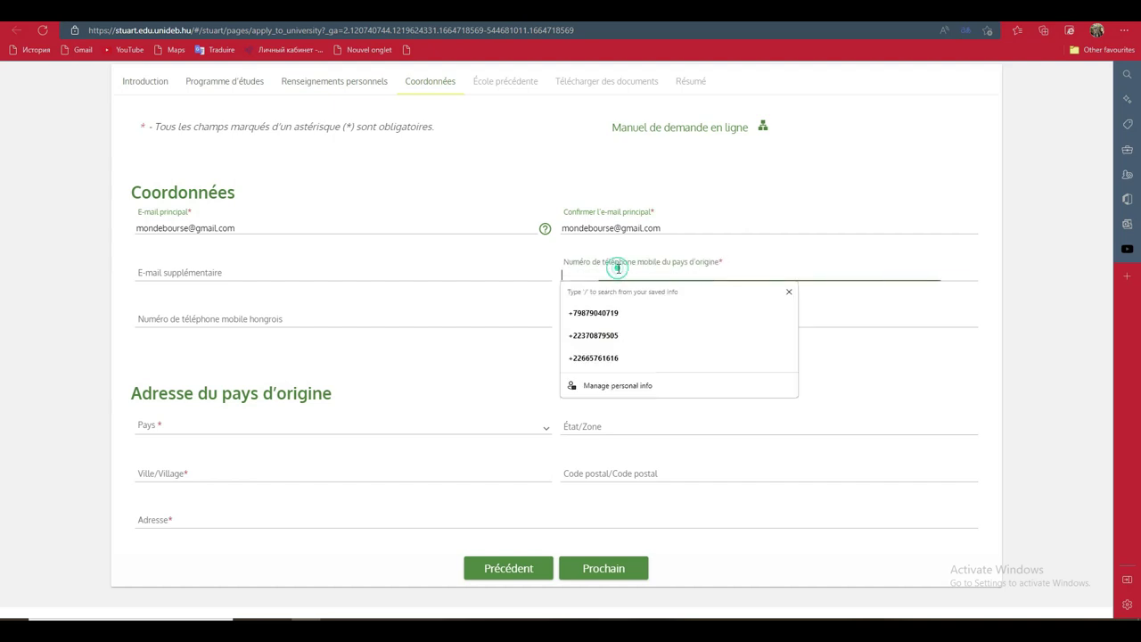
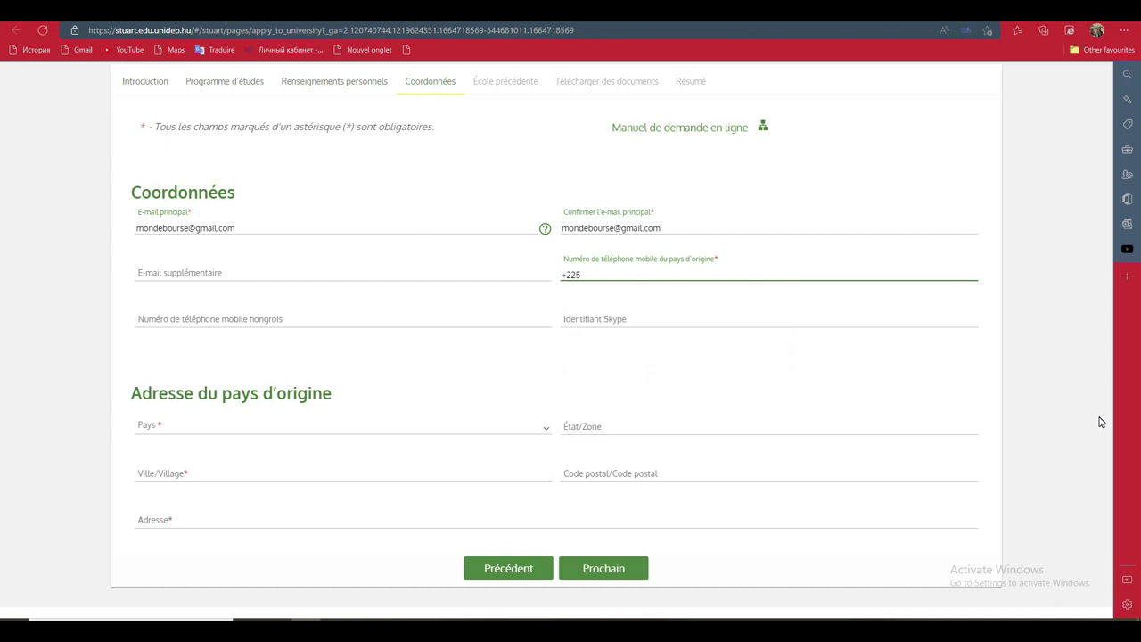
left_click(205, 425)
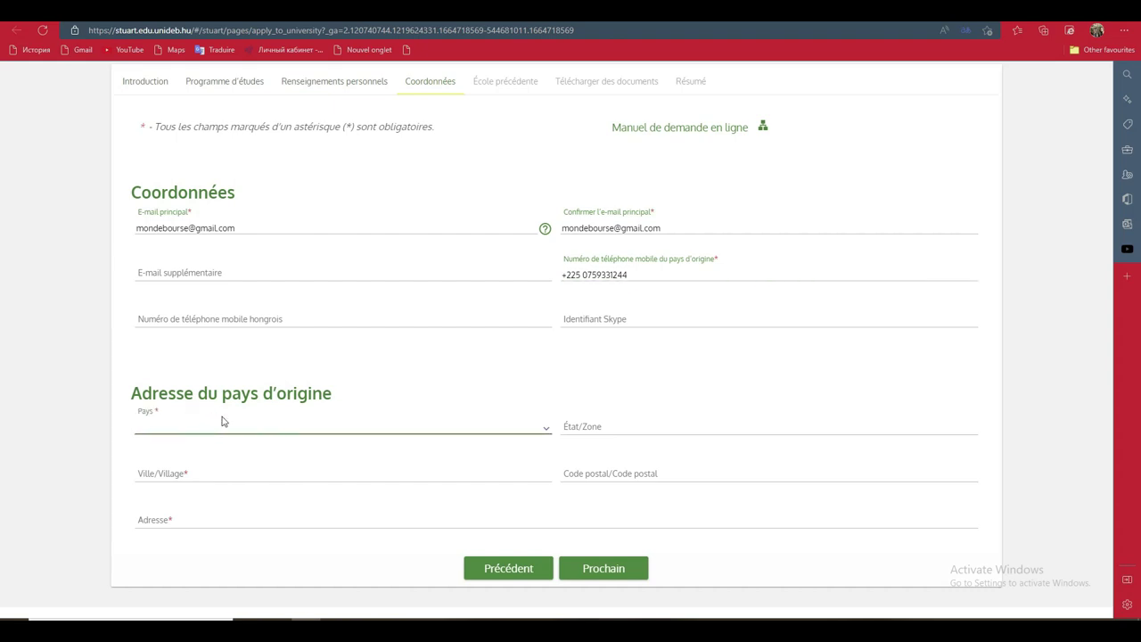
left_click(547, 429)
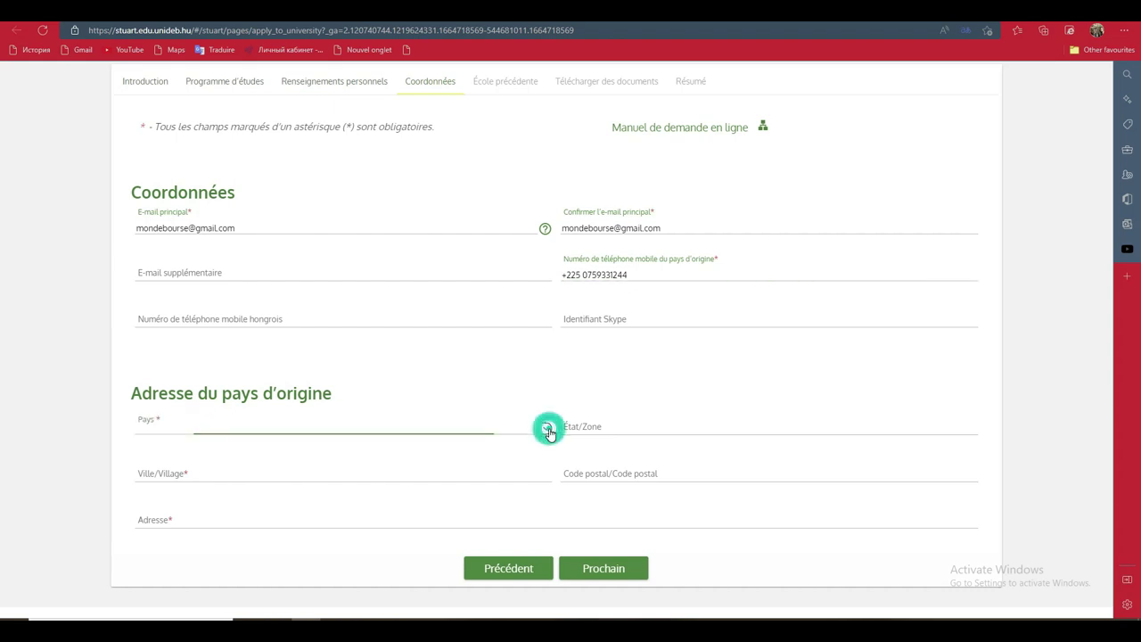
left_click_drag(548, 455, 543, 502)
left_click(448, 571)
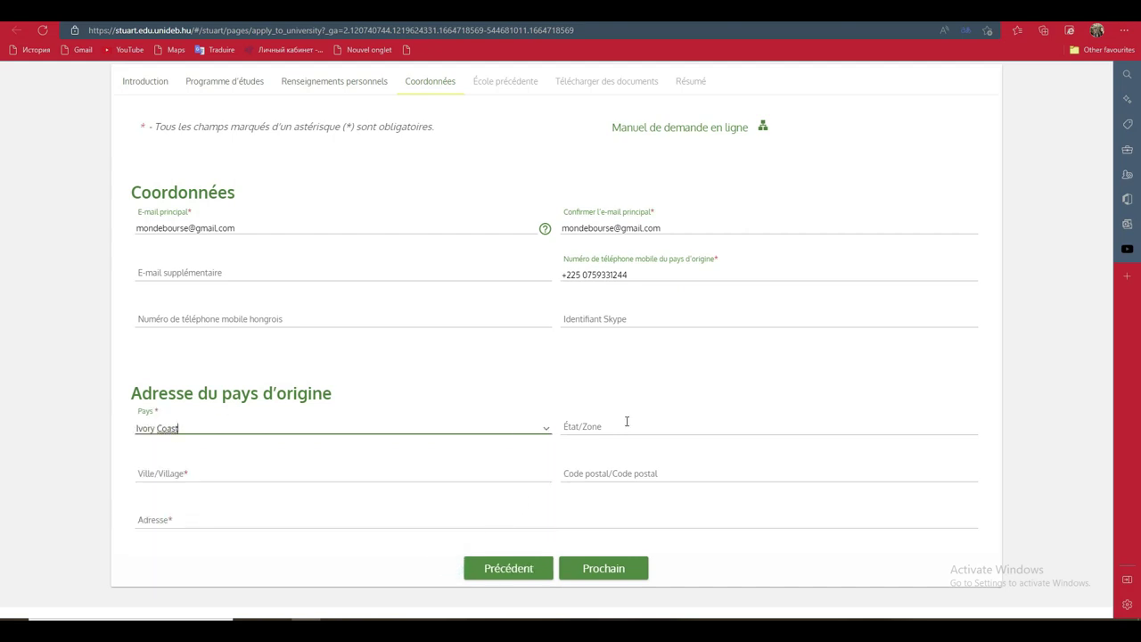
Autofill the saved Abidjan city, address and postal code, then continue to École précédente
left_click(441, 466)
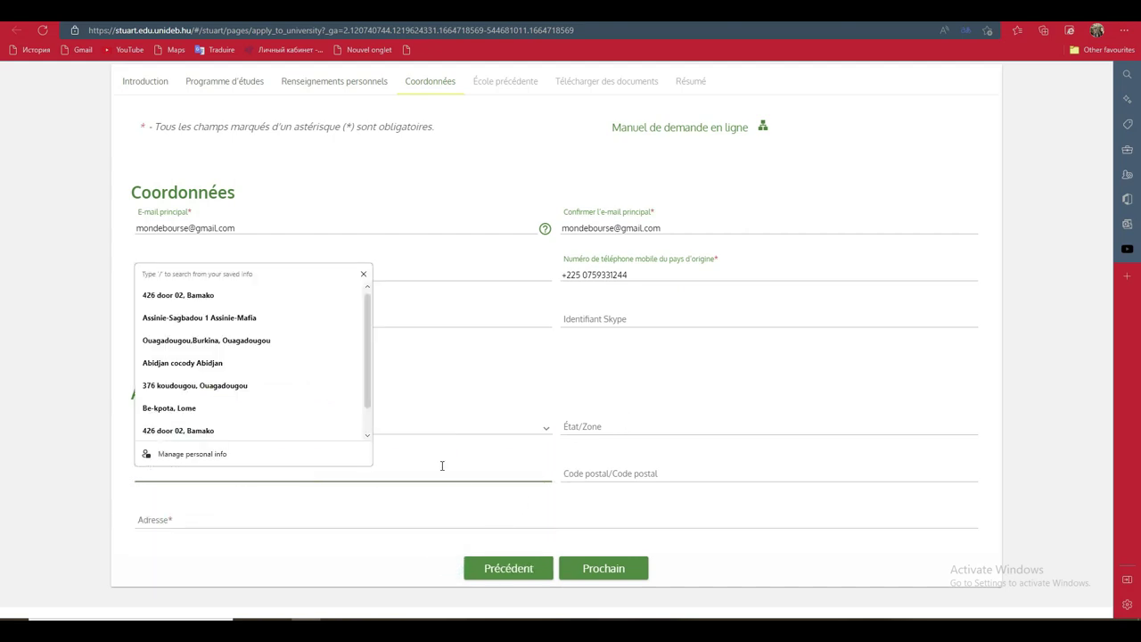
left_click(169, 362)
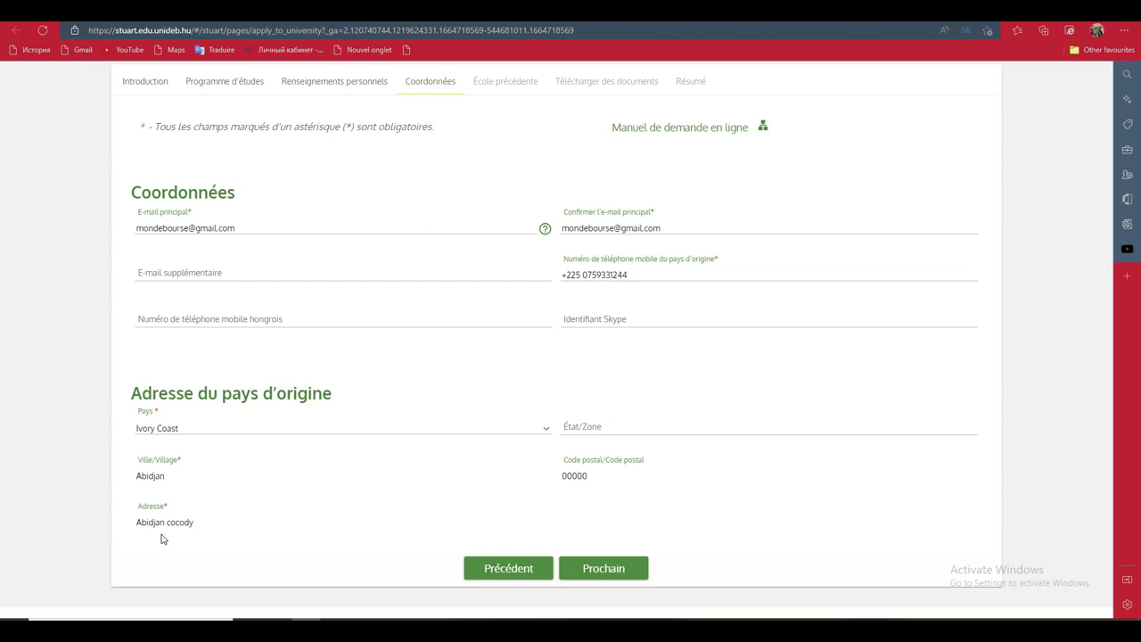
left_click(614, 575)
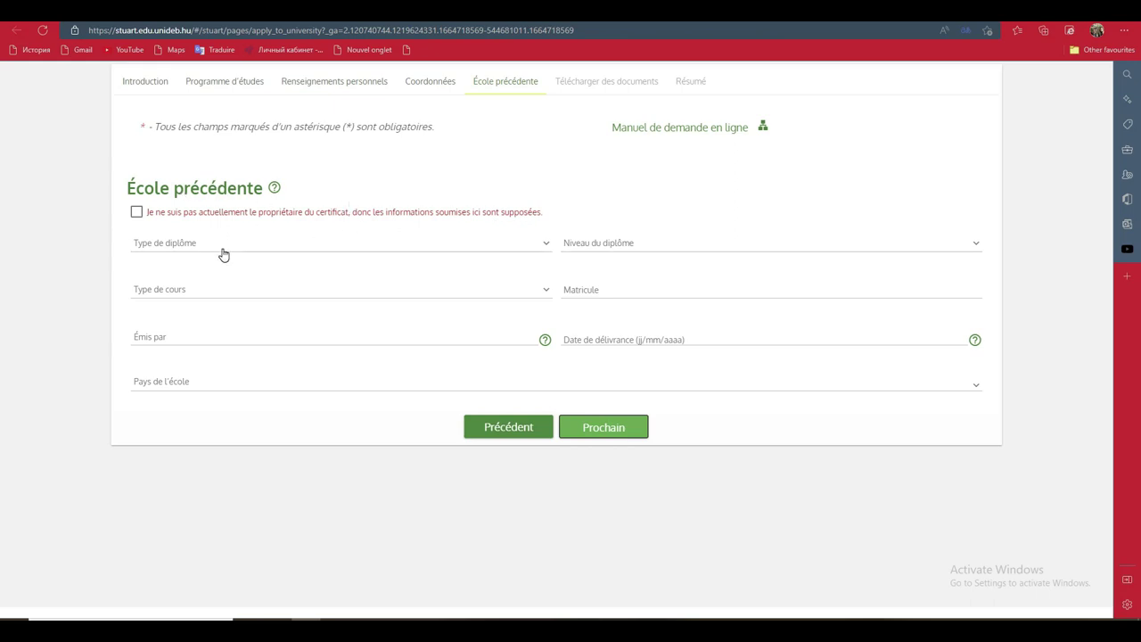
Set diploma type Collège, diploma level Secondaire and course type Temps plein
left_click(546, 245)
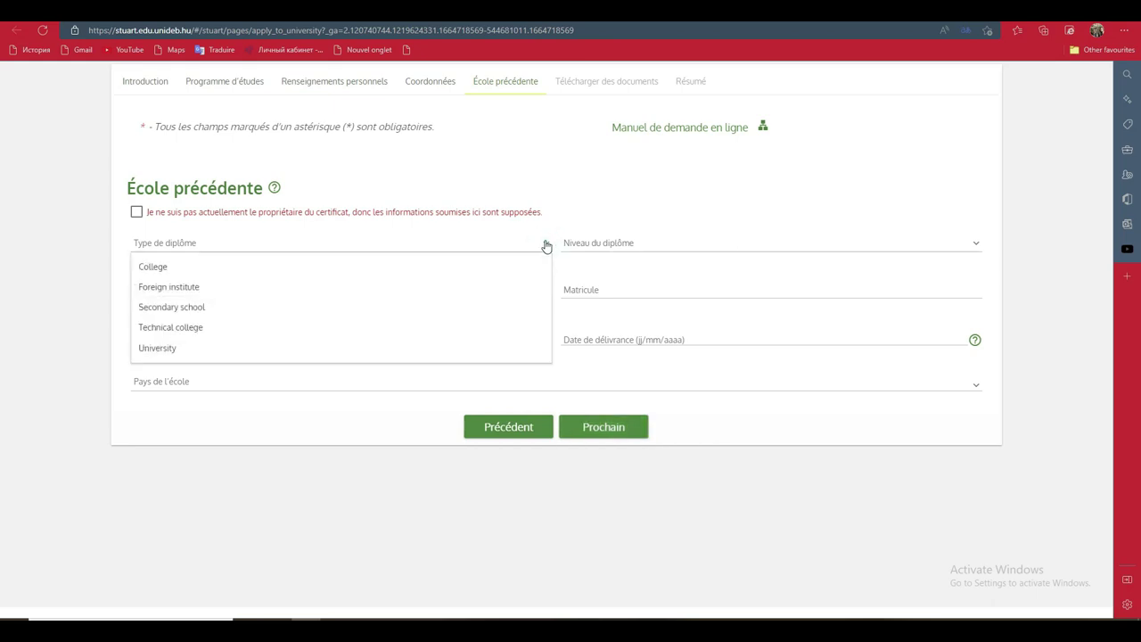
left_click(495, 316)
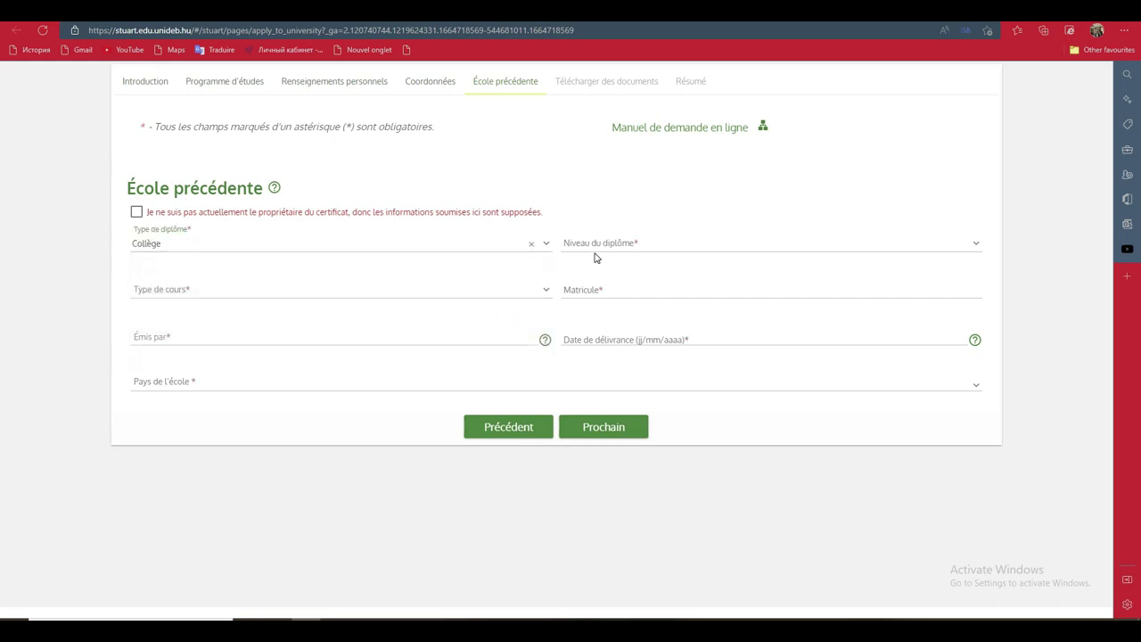
left_click(624, 247)
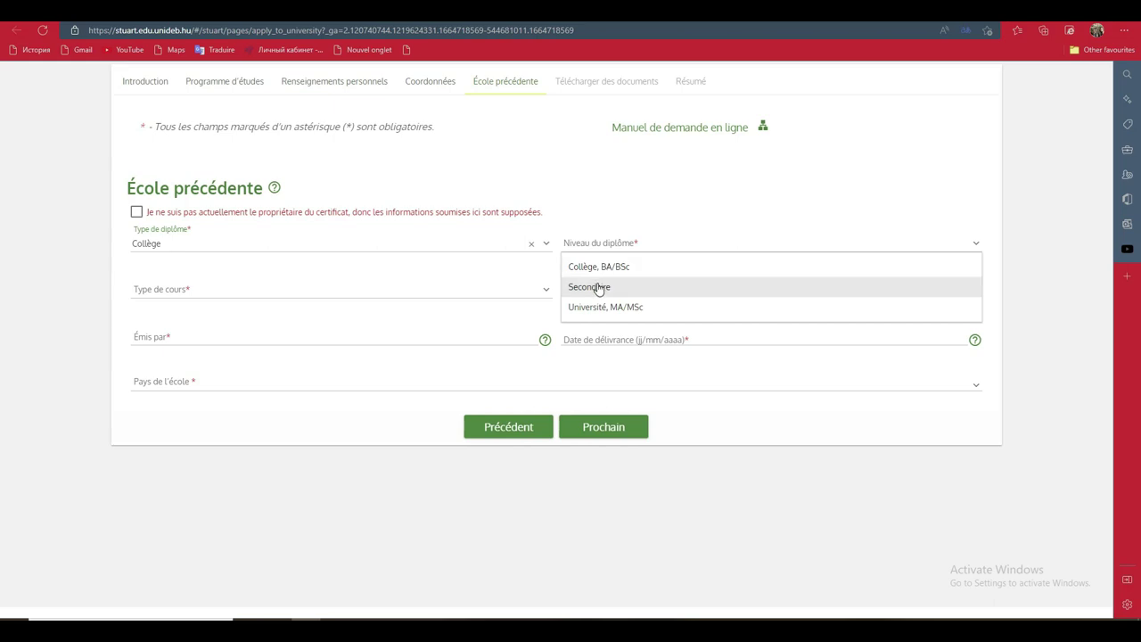
left_click(598, 287)
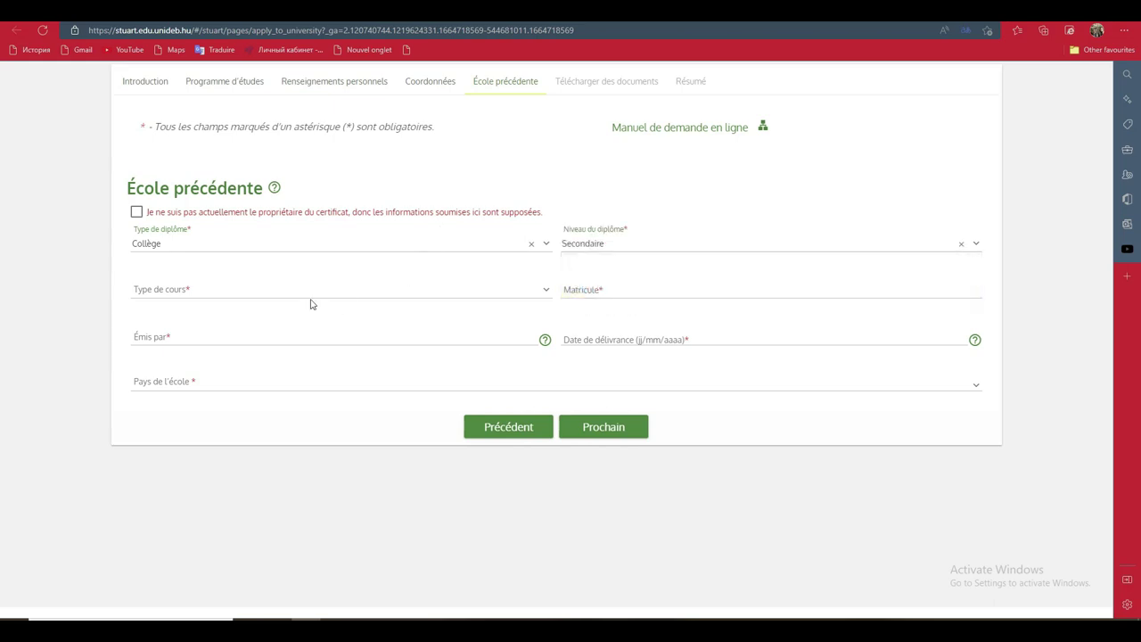
left_click(260, 299)
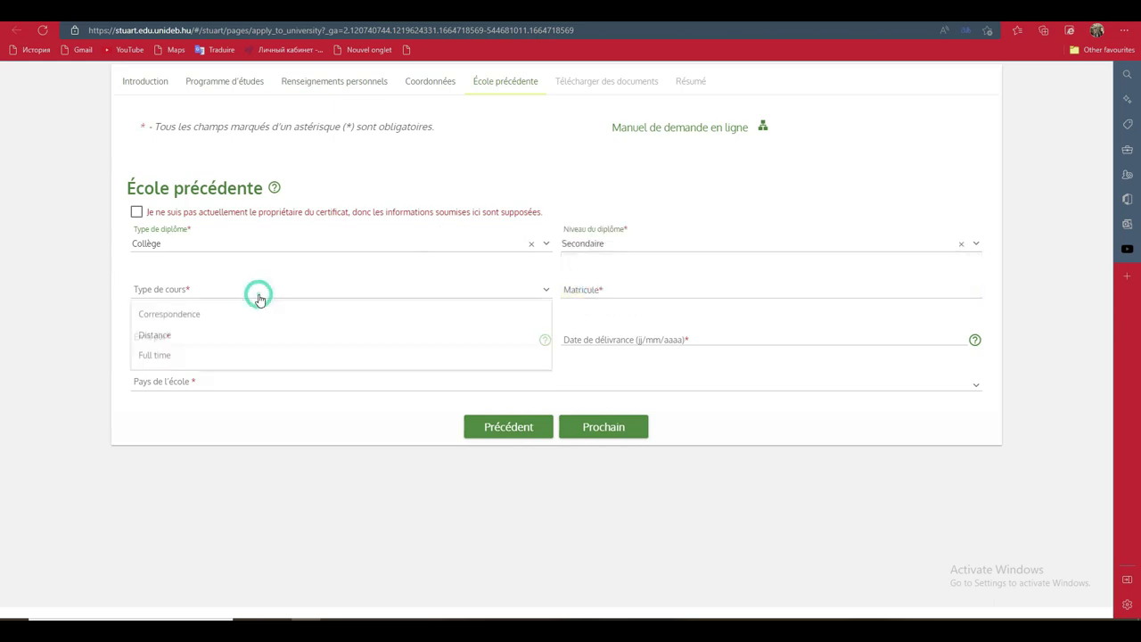
left_click(424, 357)
Enter the diploma registration number in the Matricule field
left_click(673, 296)
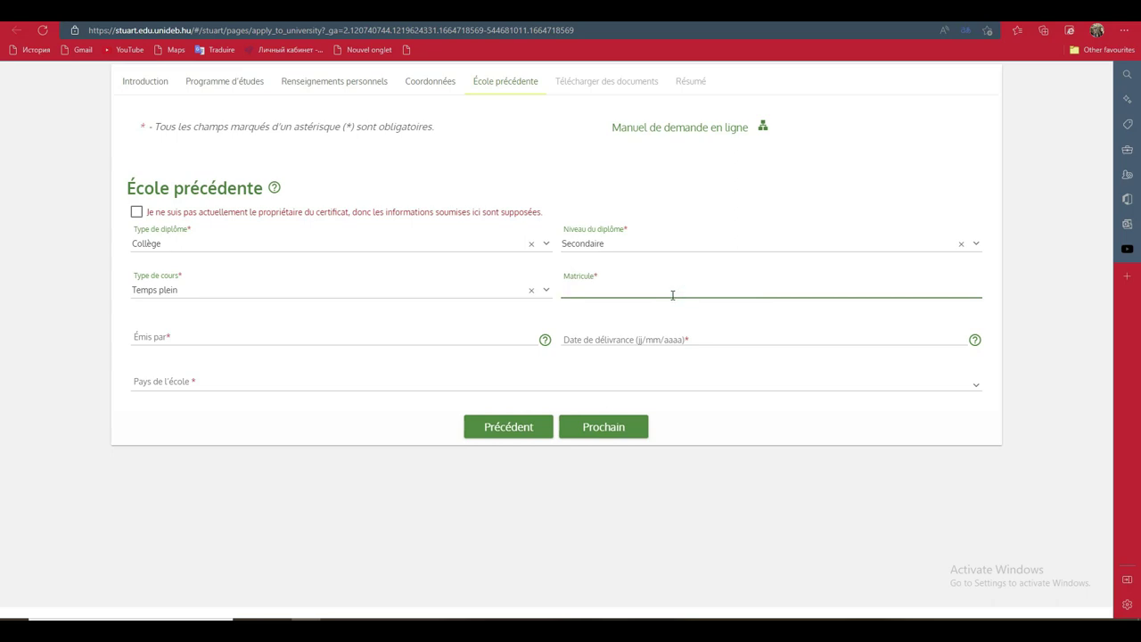
type("hi")
key("BackSpace")
key("BackSpace")
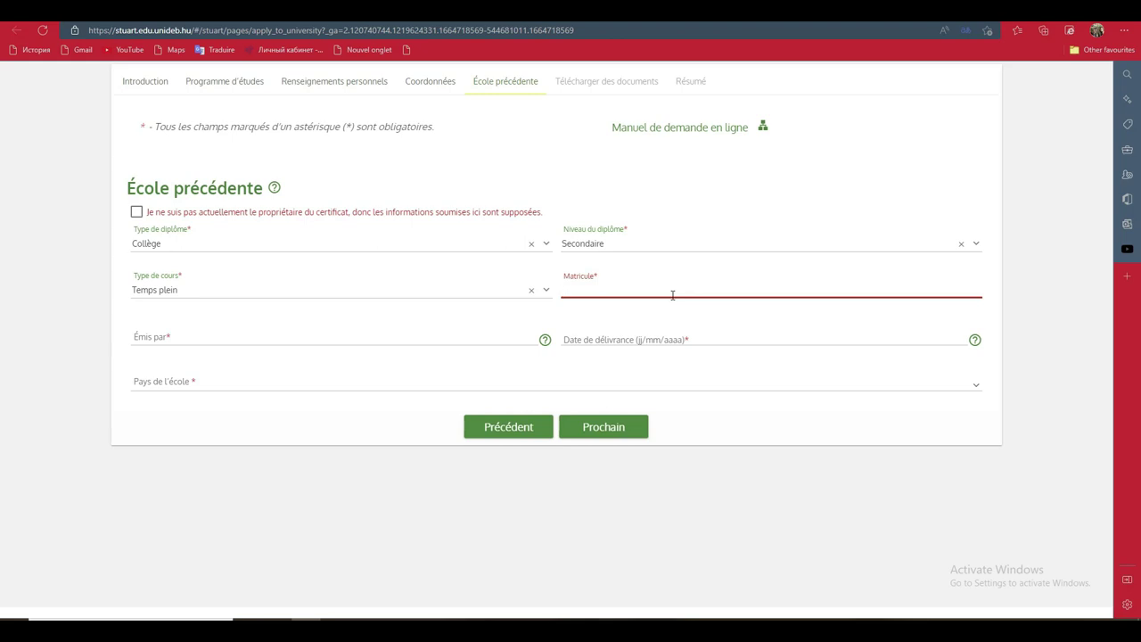
type("12")
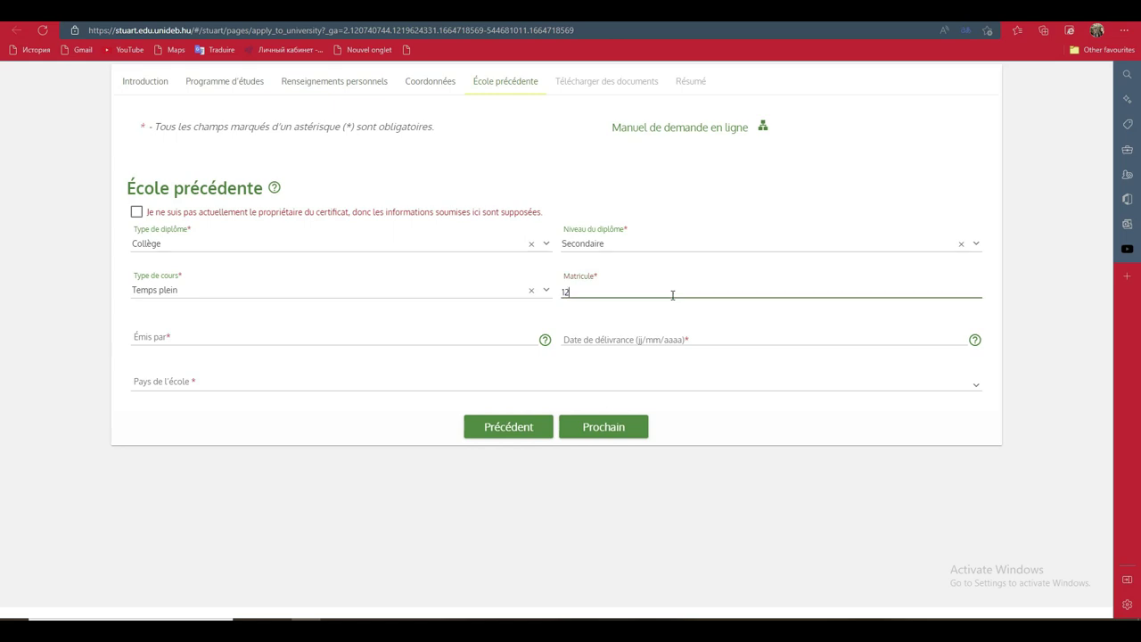
key("BackSpace")
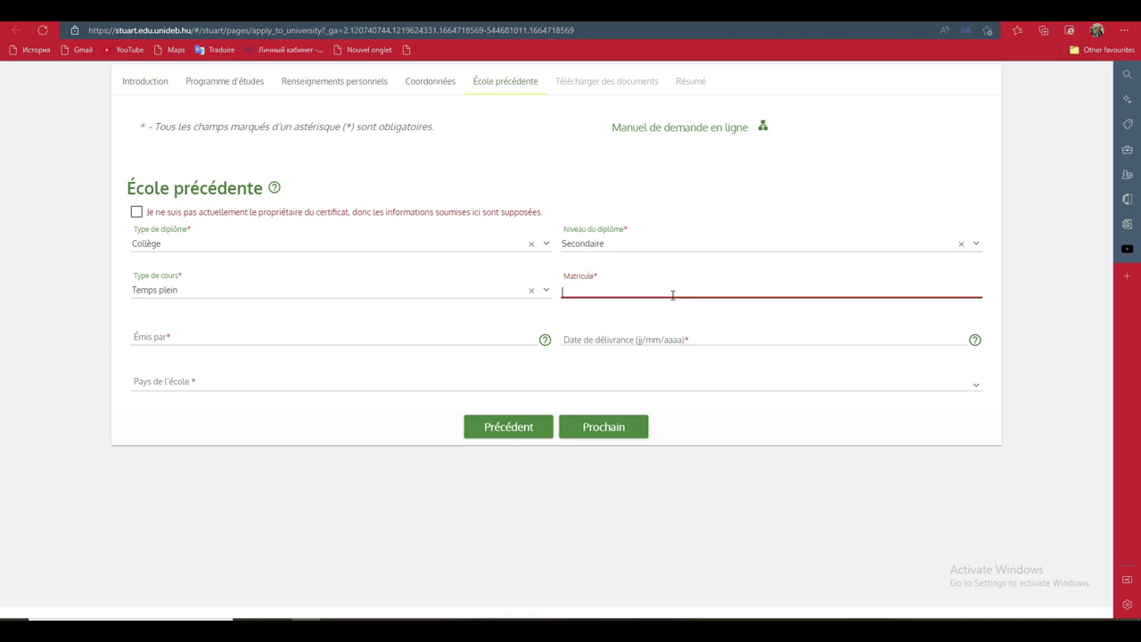
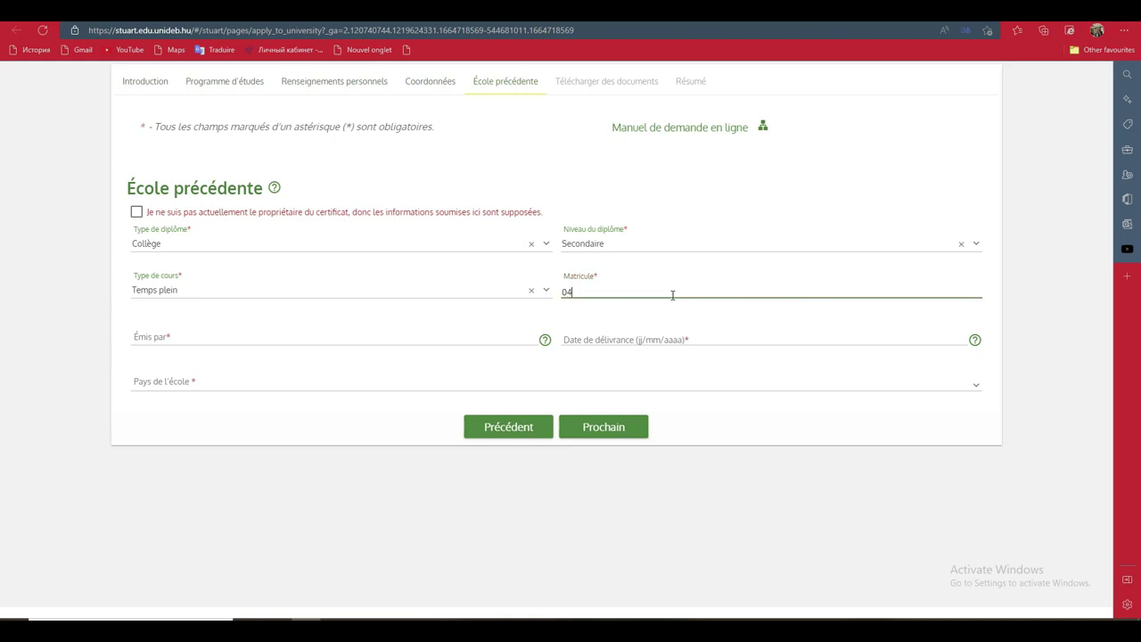
left_click(198, 341)
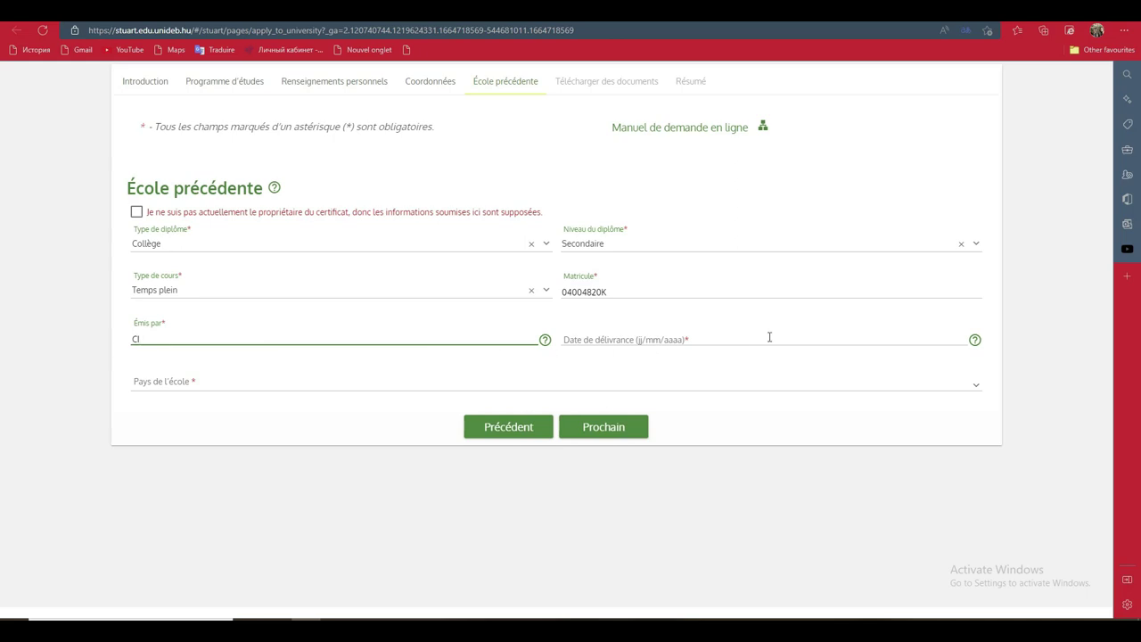
Set the diploma issue date to 09/08/2022 using the calendar
left_click(919, 343)
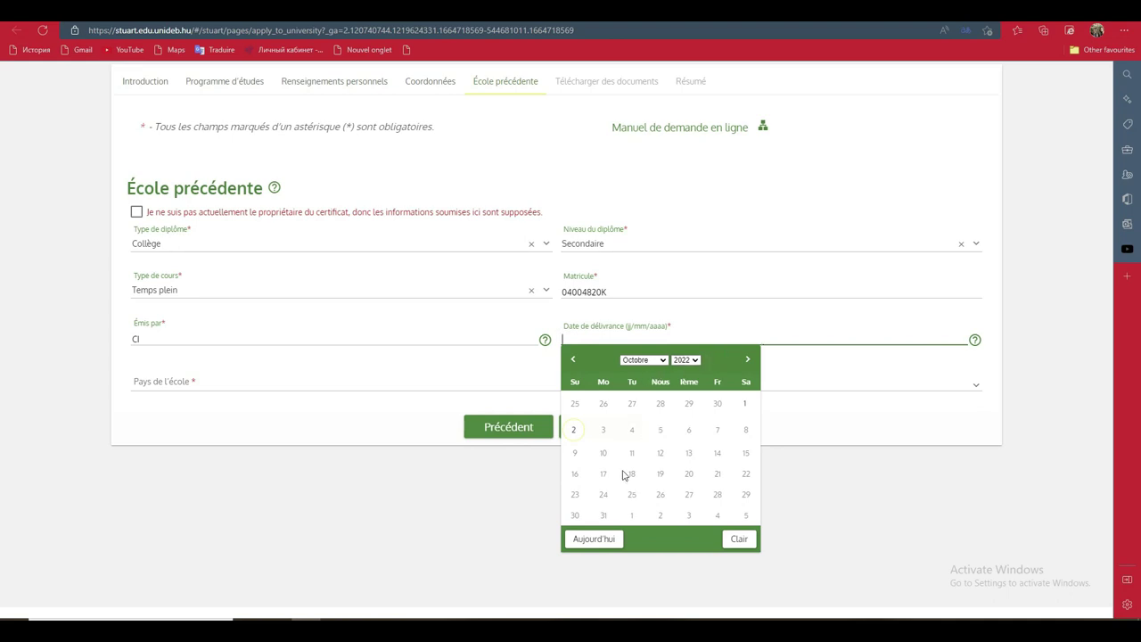
left_click(660, 361)
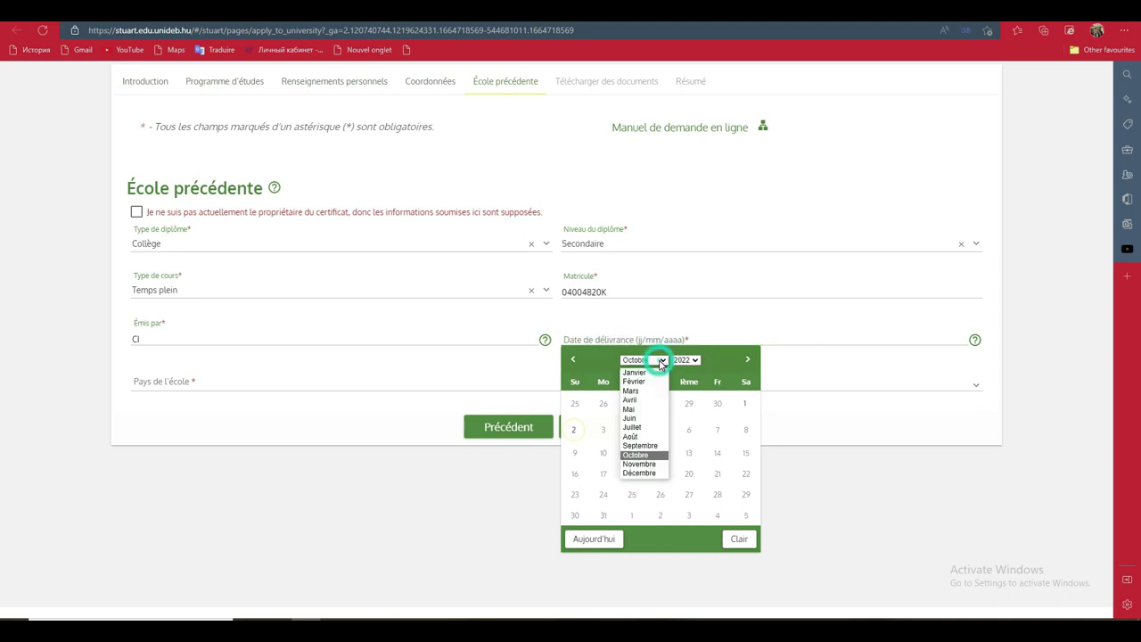
left_click(637, 440)
left_click(632, 429)
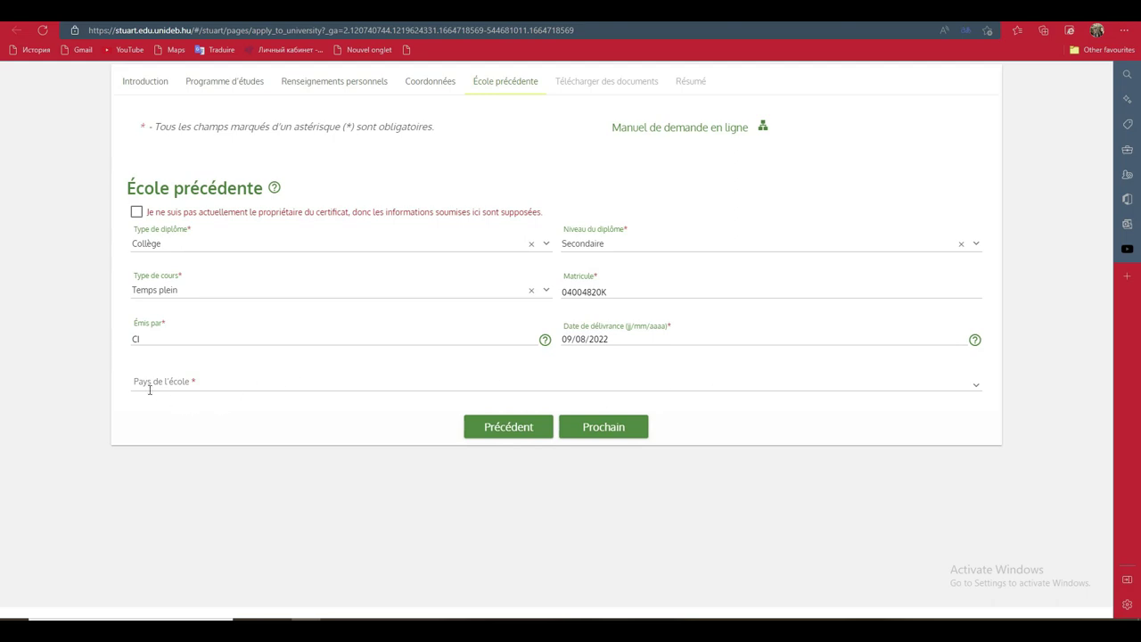
Set the school's country to Côte d'Ivoire and continue to document upload
left_click(976, 386)
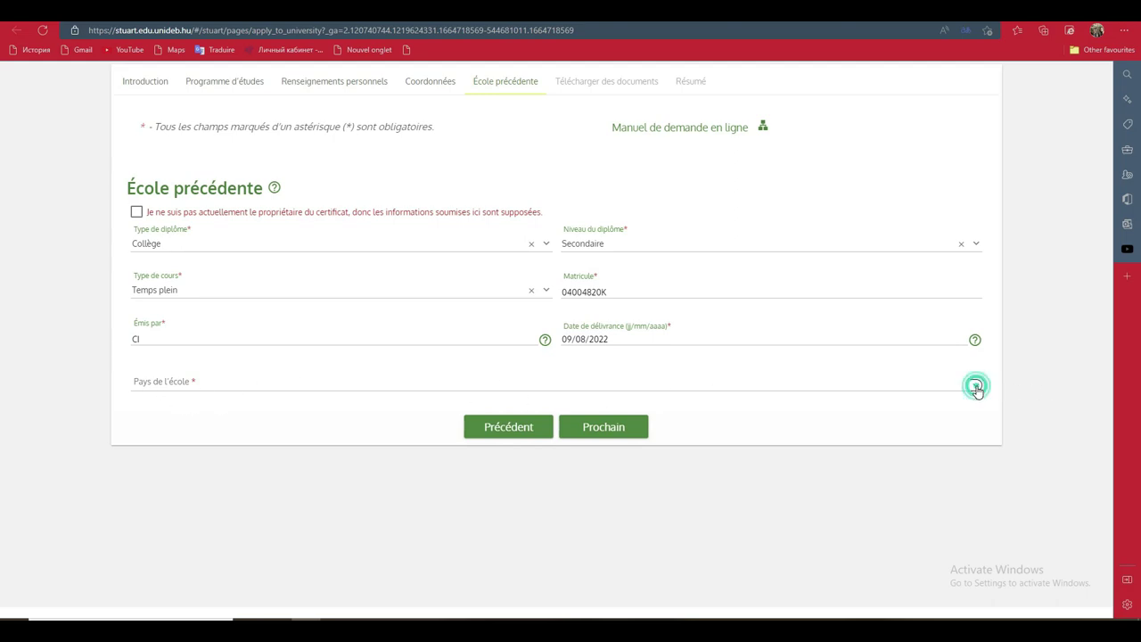
left_click_drag(977, 407, 975, 462)
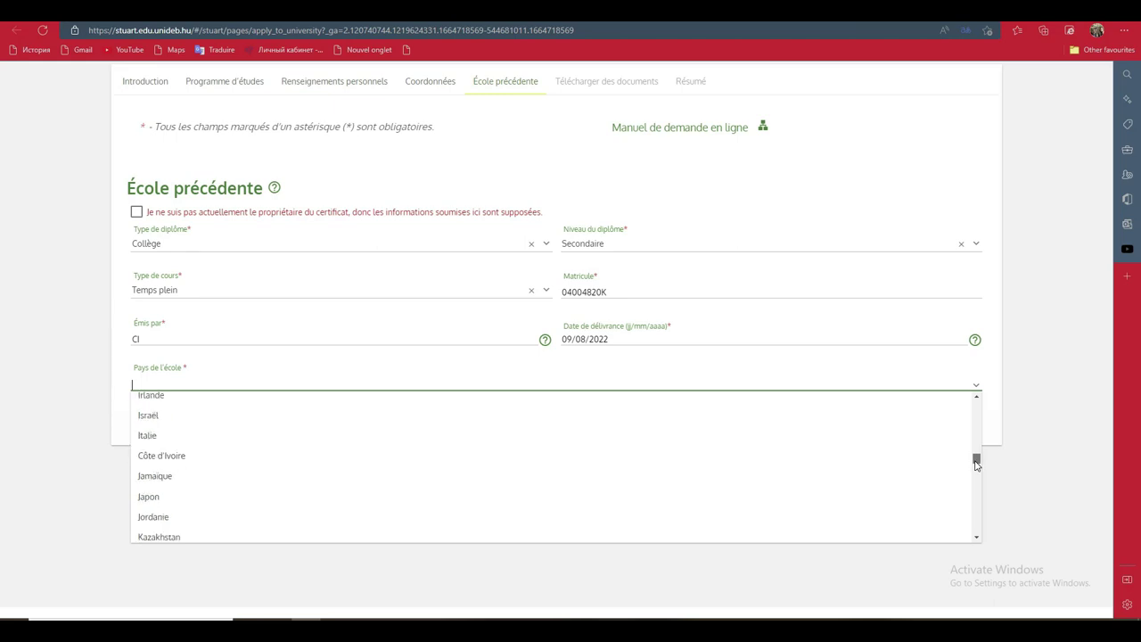
left_click(853, 465)
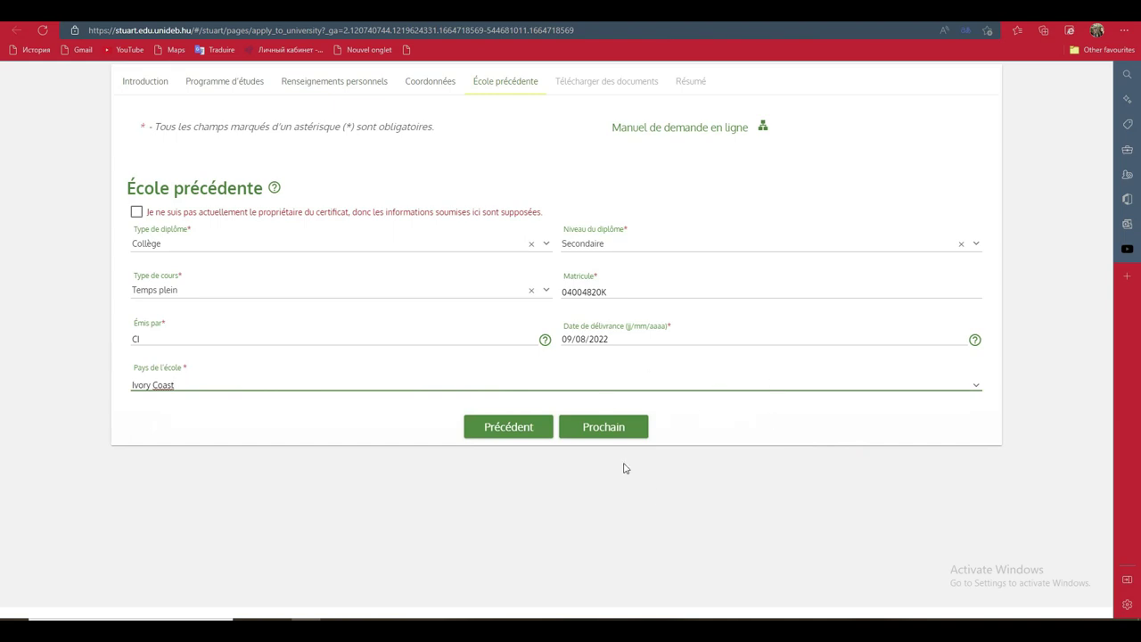
left_click(625, 430)
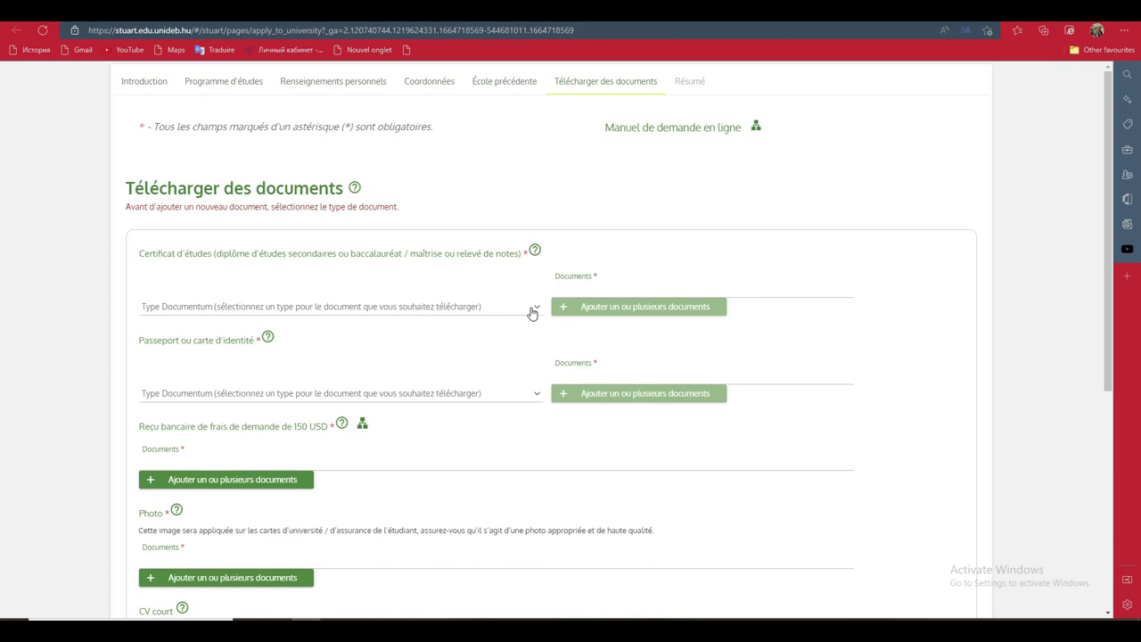
Choose Diplôme d'études secondaires as the Certificat d'études document type, cancelling the file picker
left_click(532, 313)
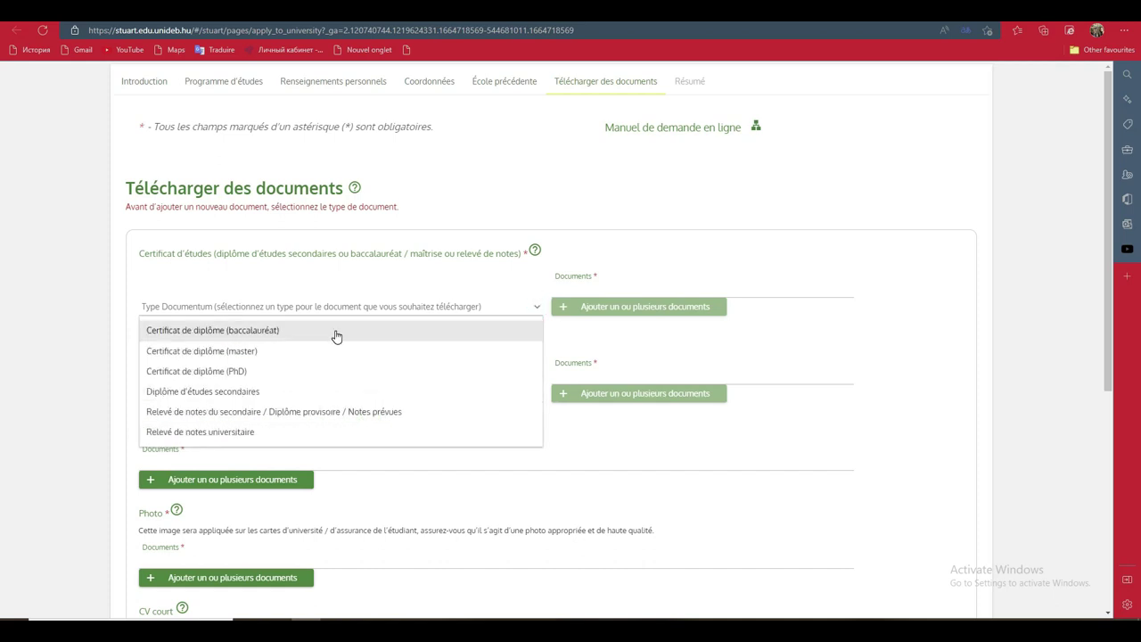
left_click(272, 392)
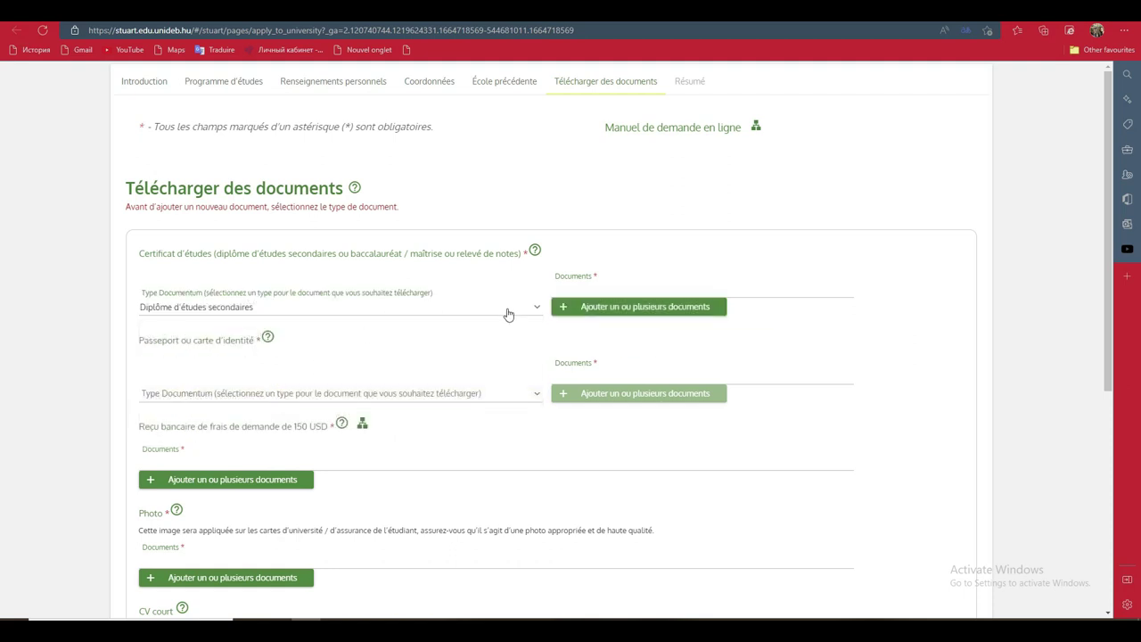
left_click(630, 308)
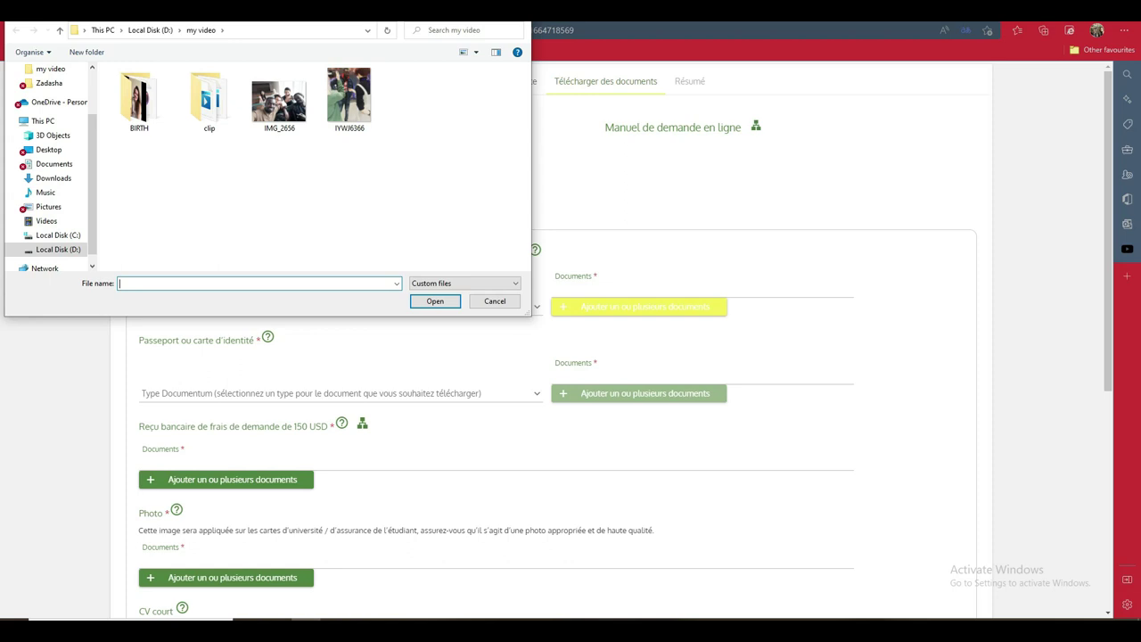
key("Escape")
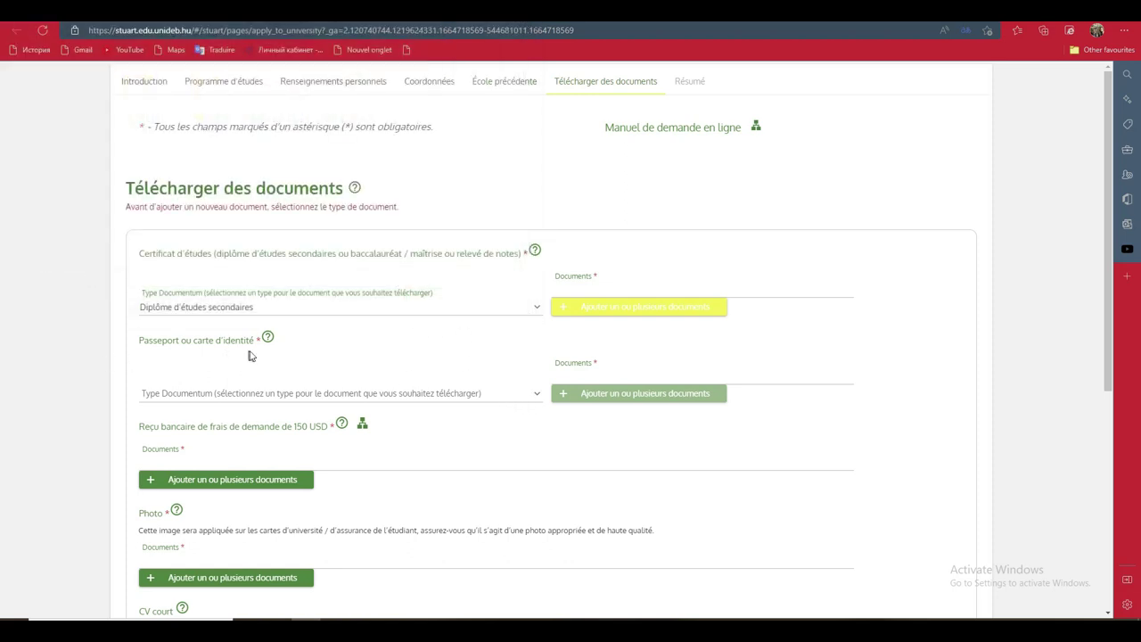
Choose Passeport as the identity document type and select the passport image file
left_click(529, 394)
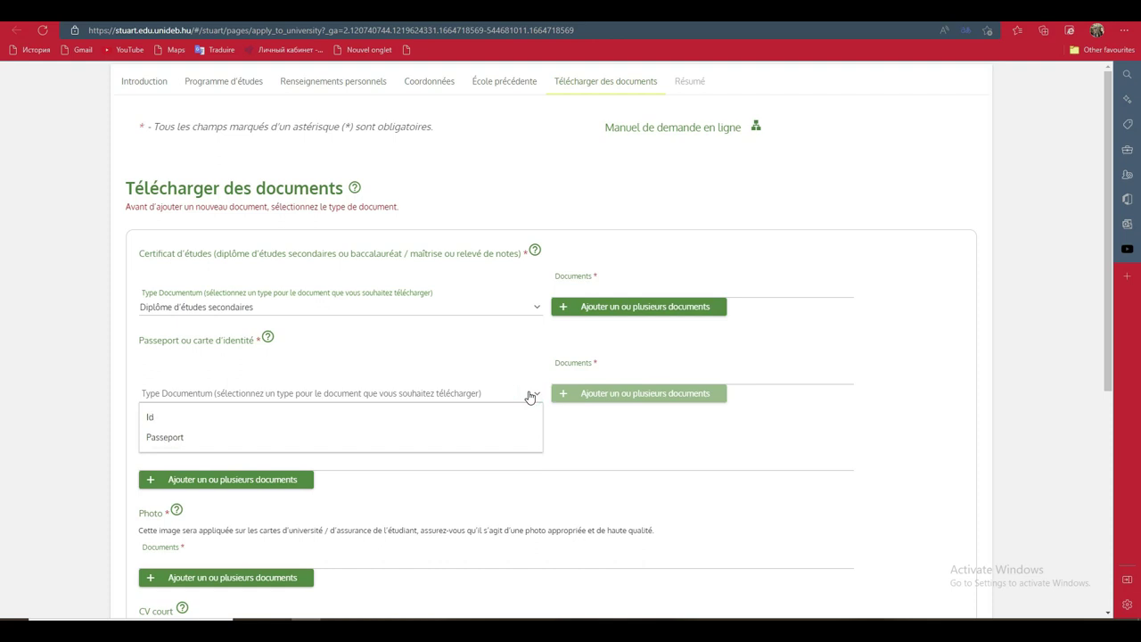
left_click(382, 434)
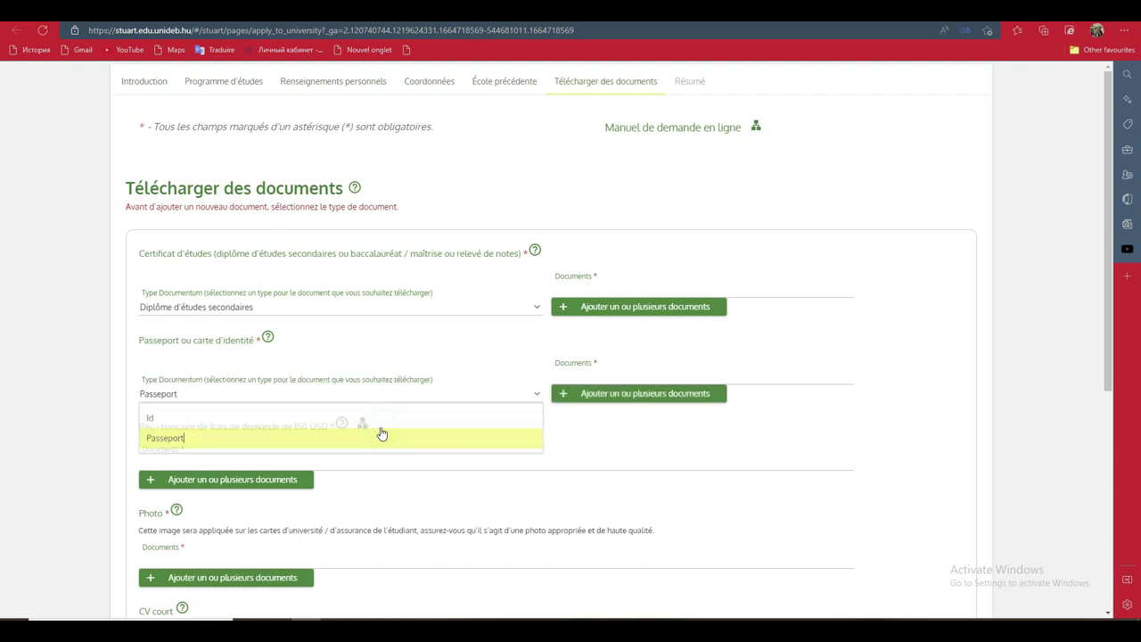
left_click(653, 402)
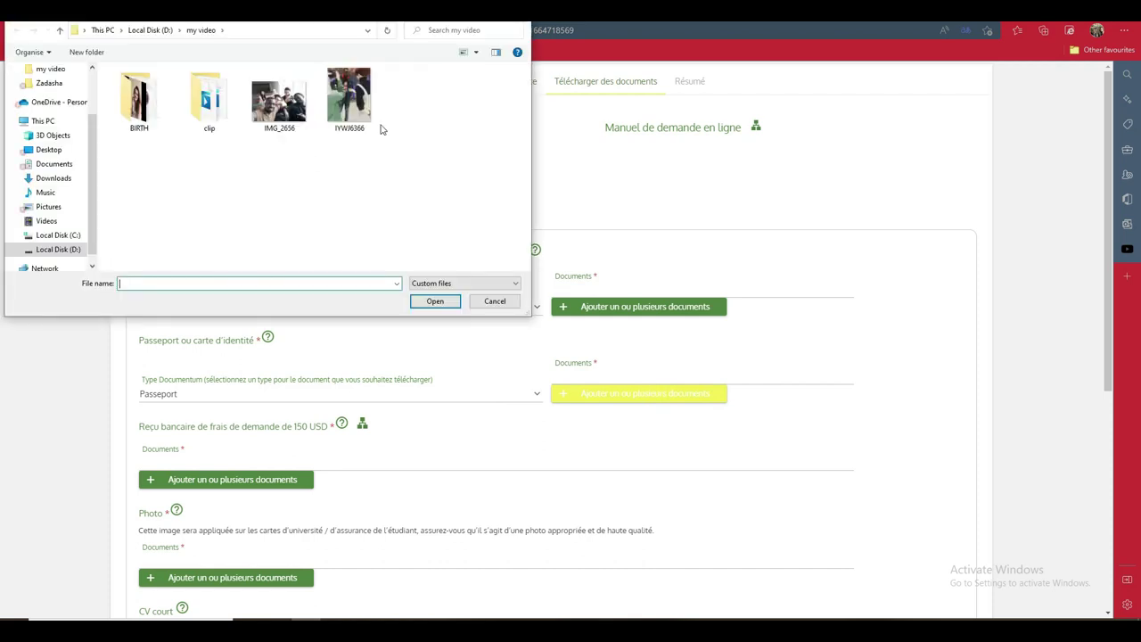
double_click(381, 128)
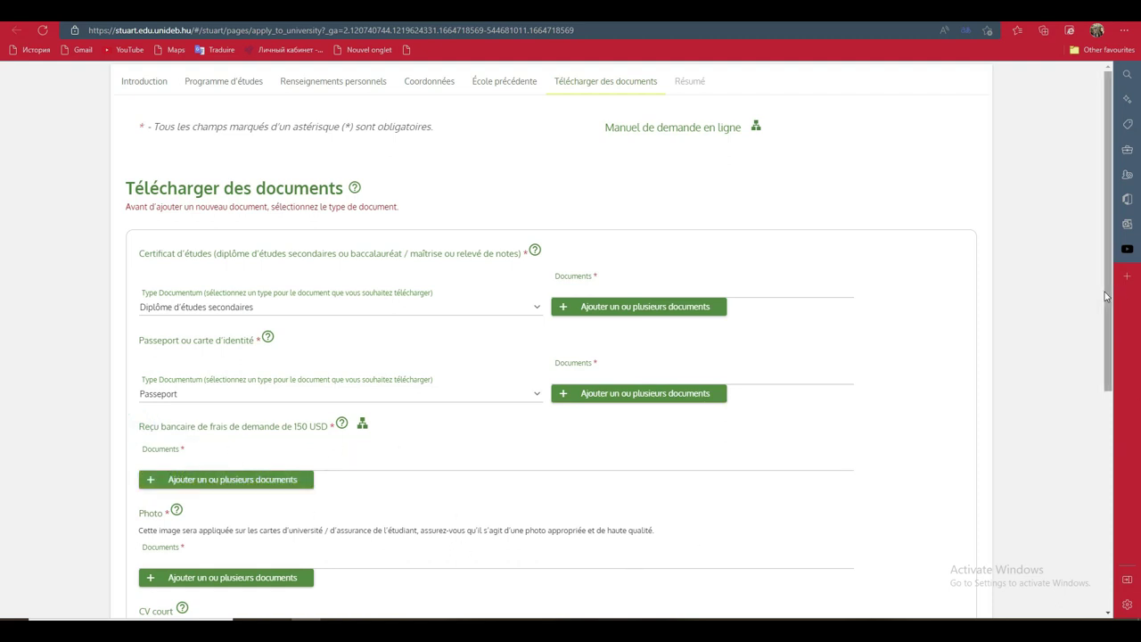
scroll(1106, 319, "down", 1)
scroll(1105, 319, "down", 2)
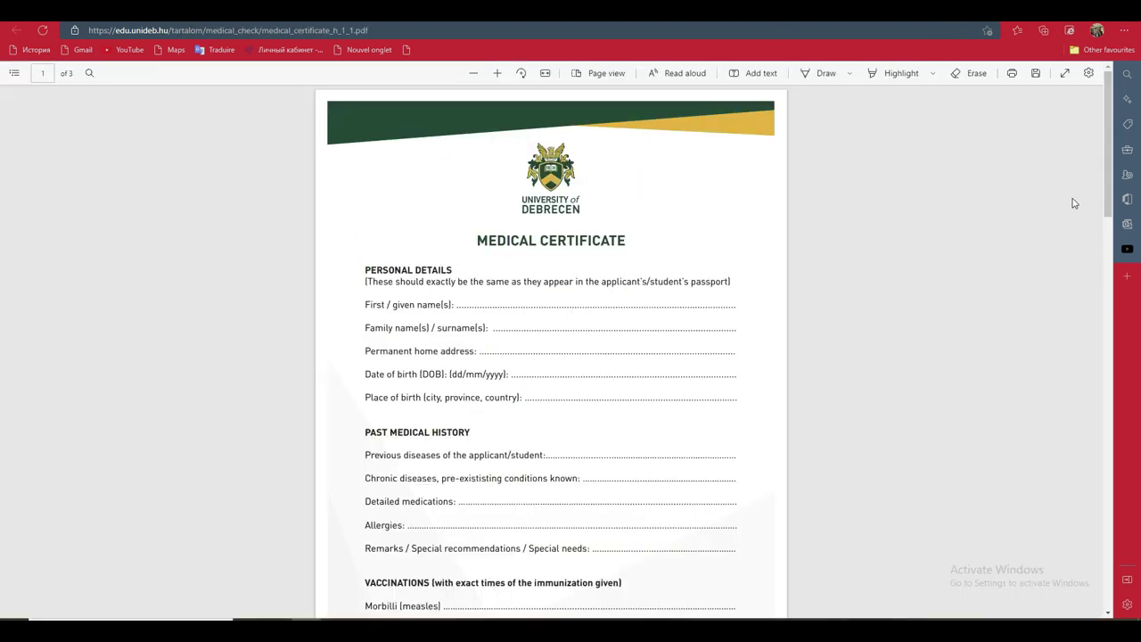
left_click_drag(1105, 171, 1055, 511)
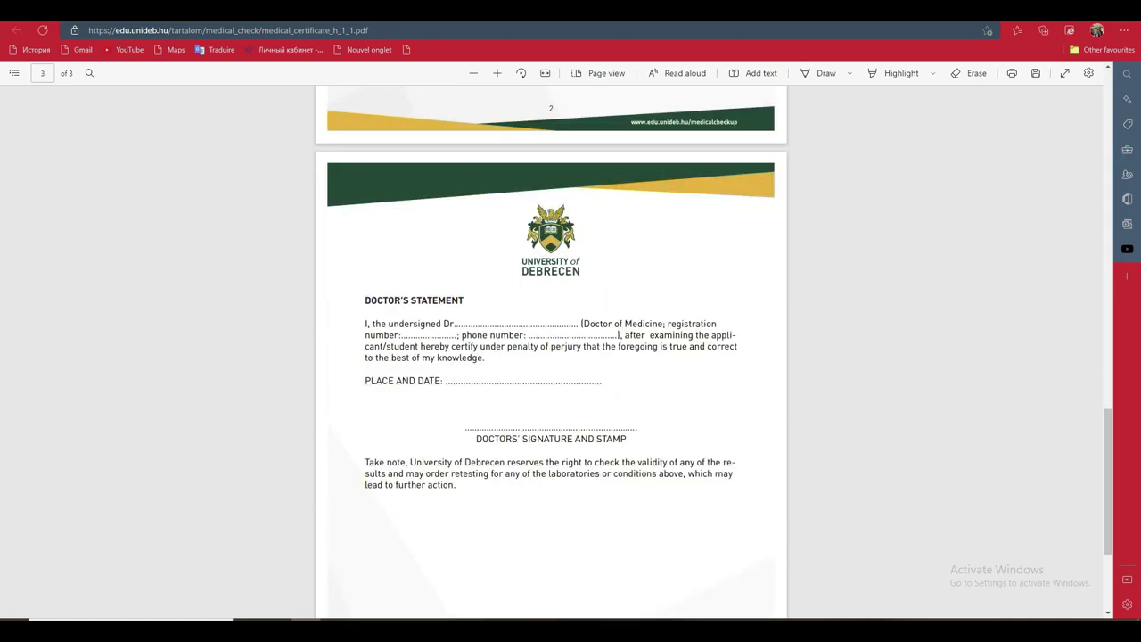
key("ctrl+w")
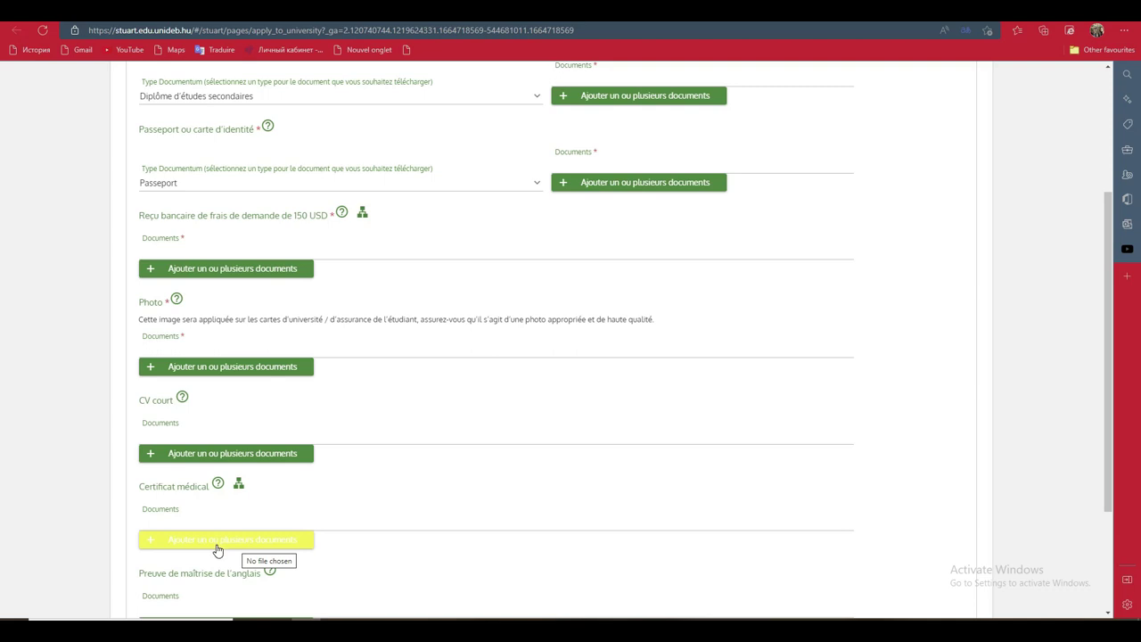
Try an English proficiency Ajouter, then attempt to go to the summary page
left_click_drag(1114, 285, 1114, 390)
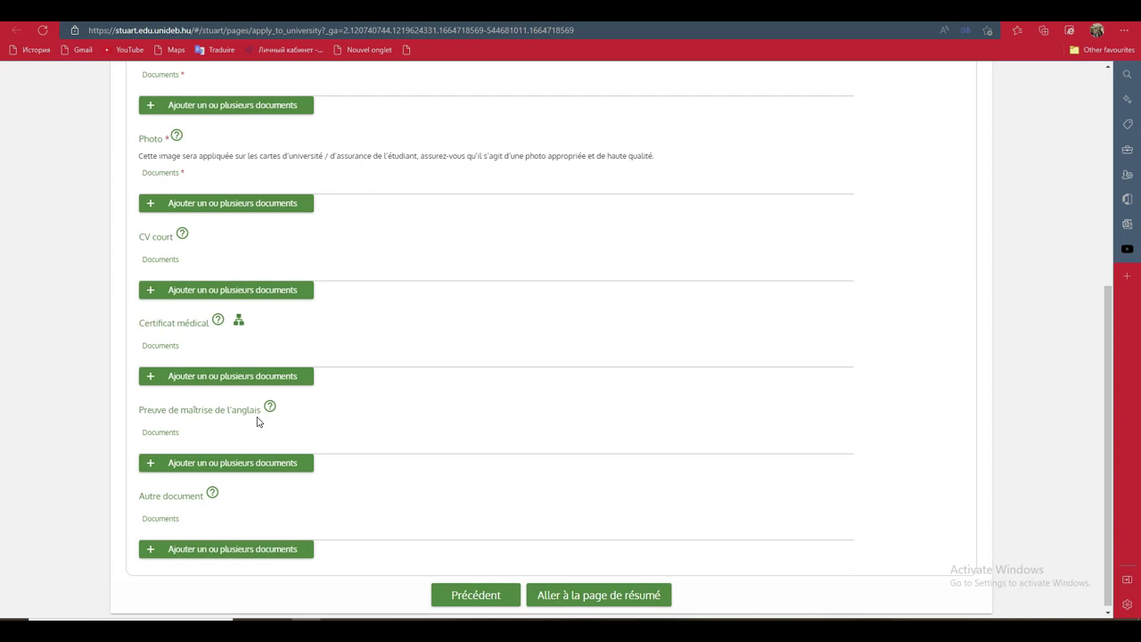
left_click(214, 464)
left_click(588, 597)
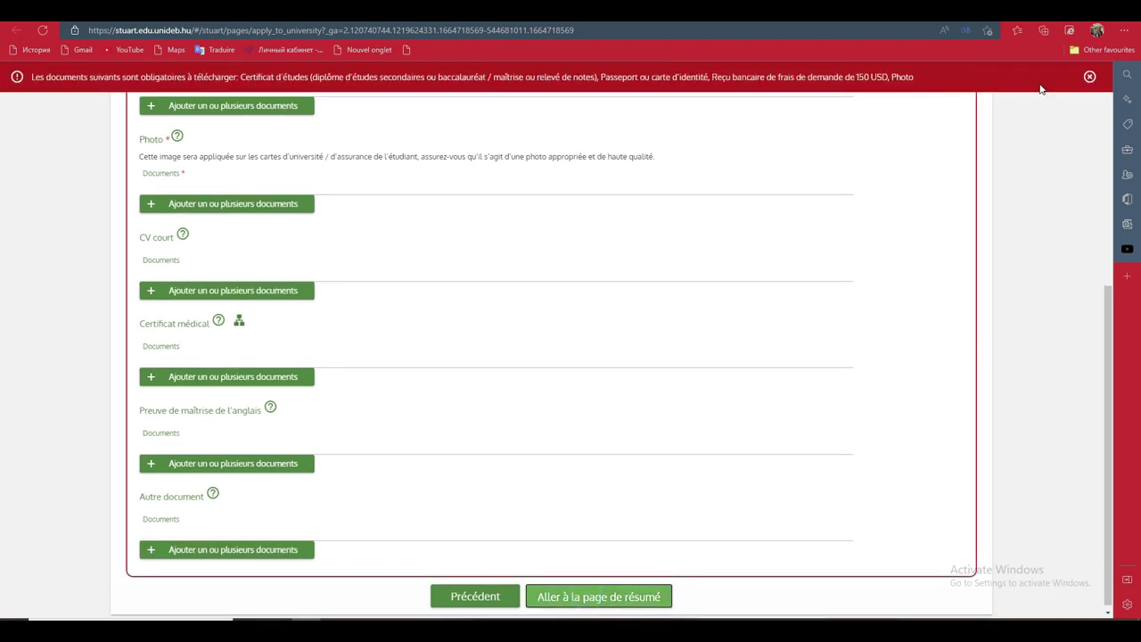
Dismiss the missing-documents warning and cycle browser tabs toward the Stipendium Hungaricum announcement
left_click_drag(1110, 343, 1109, 77)
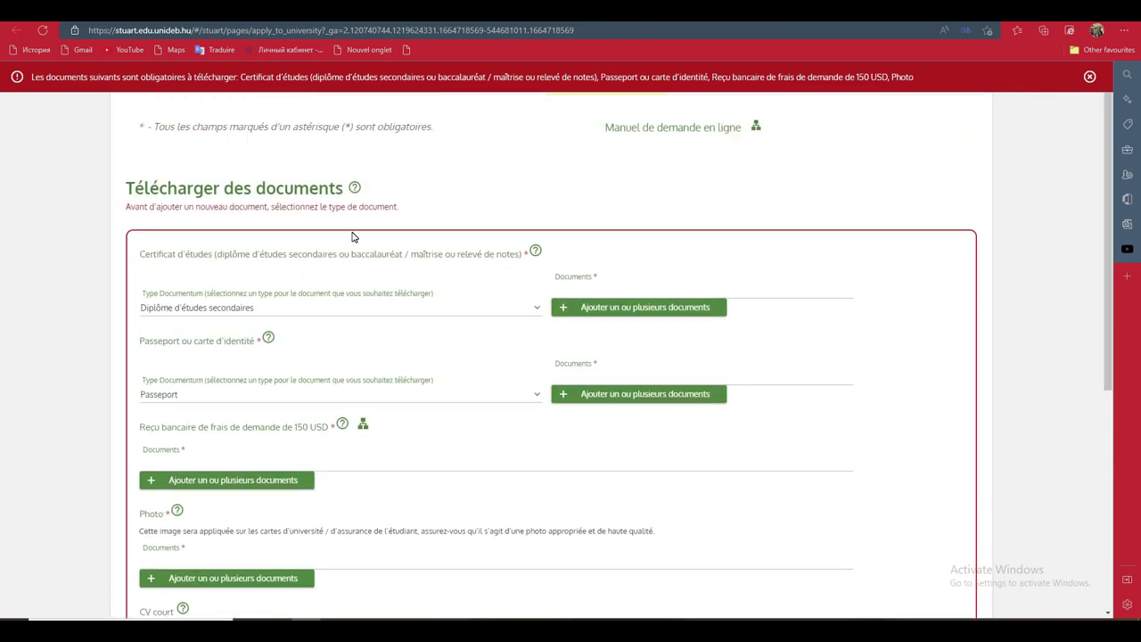
left_click(1089, 79)
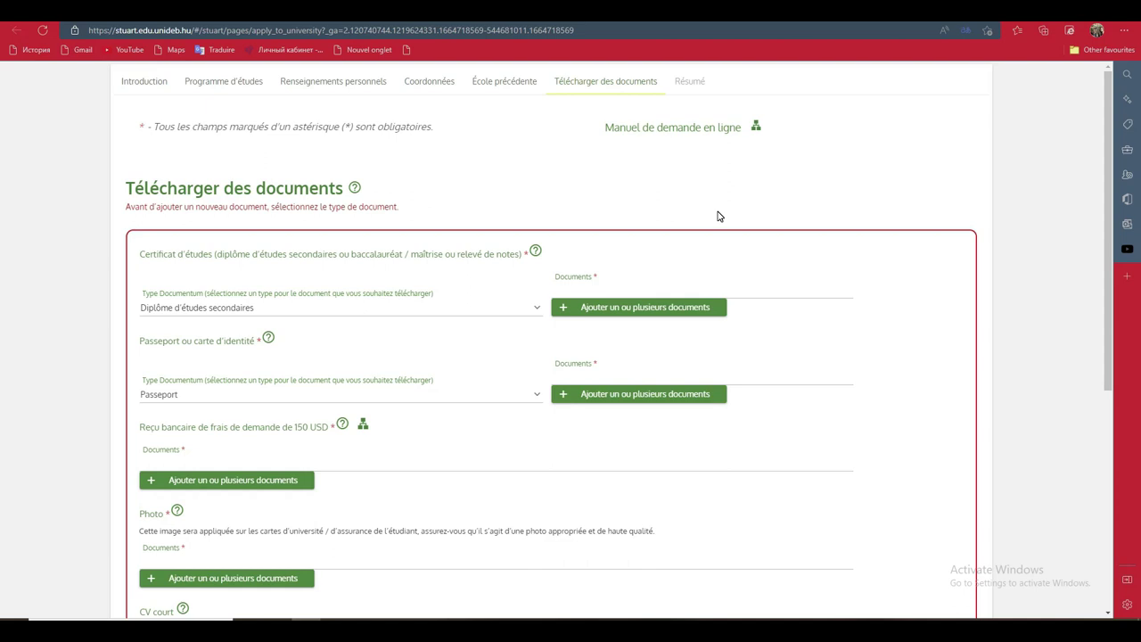
left_click(707, 20)
key("ctrl+Tab")
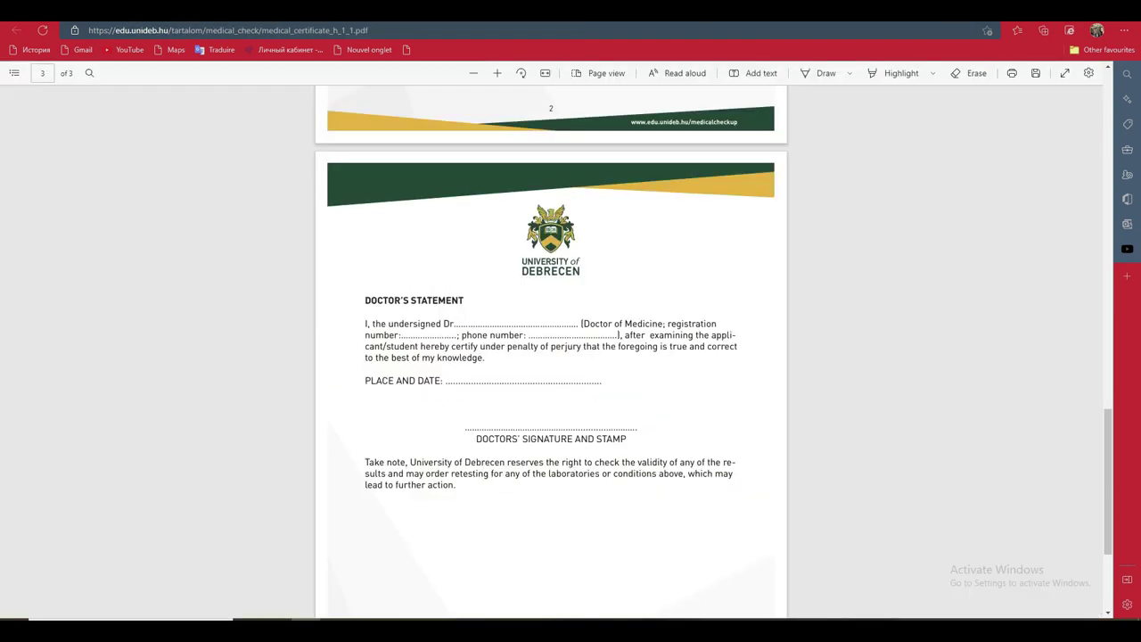
key("ctrl+Tab")
key("ctrl+Tab")
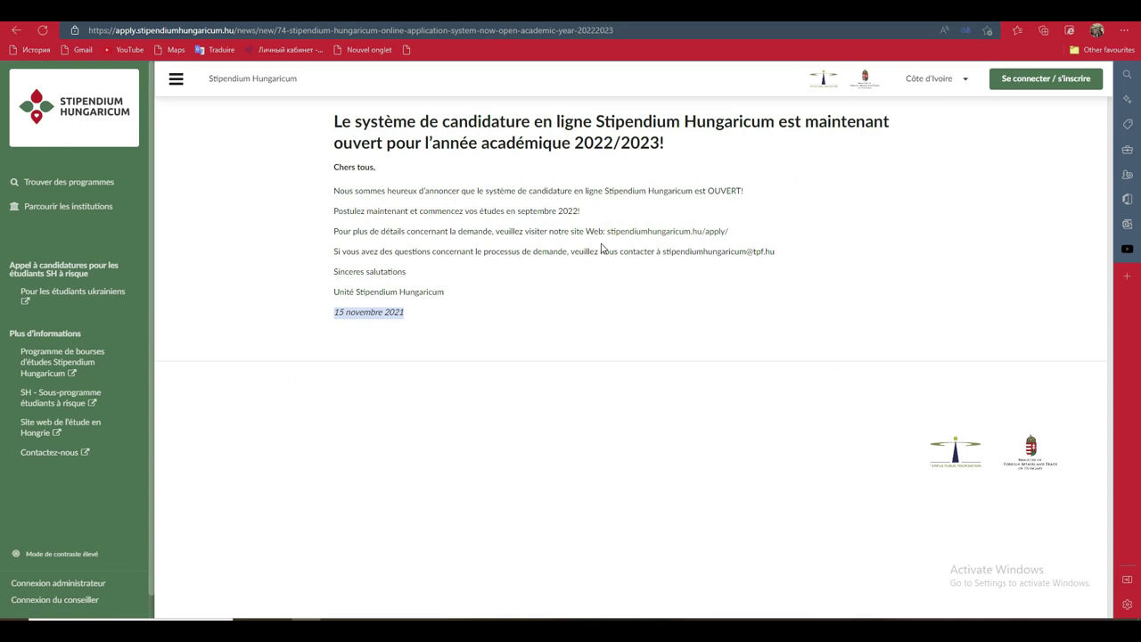